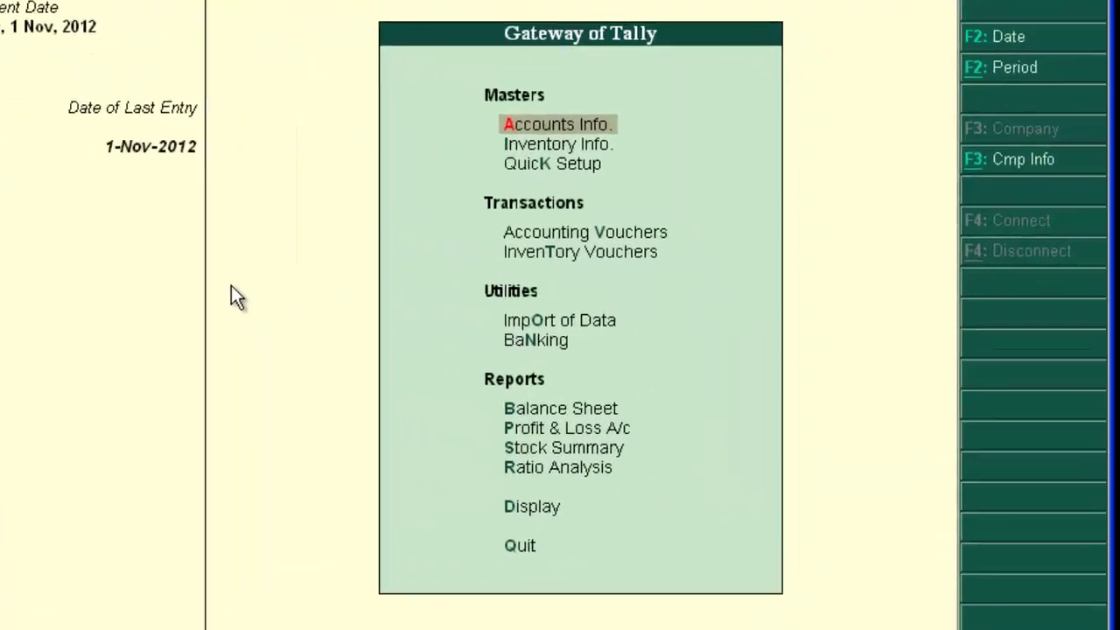
# Open single Stock Item Creation from Inventory Info > Stock Items.
pyautogui.press('Down')
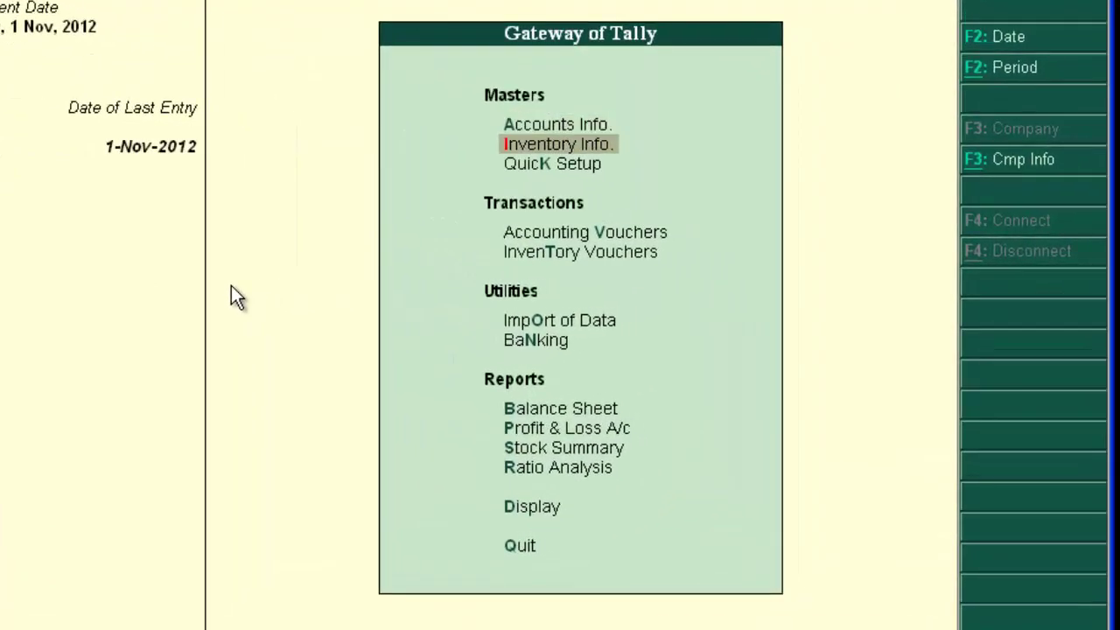
pyautogui.press('Return')
pyautogui.press('Down')
pyautogui.press('Return')
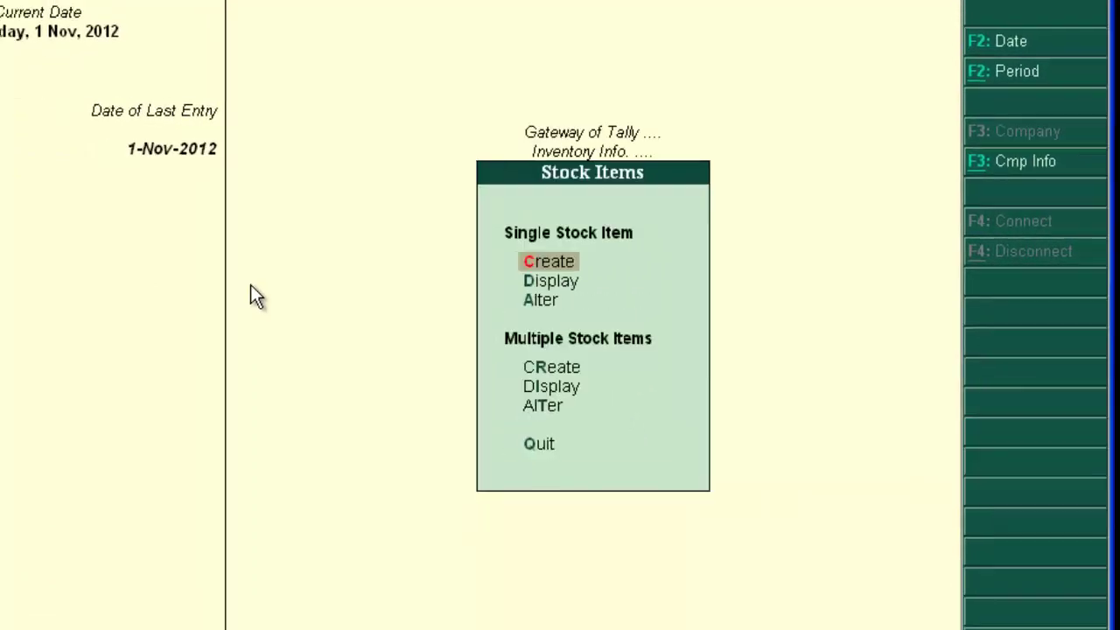
pyautogui.press('Return')
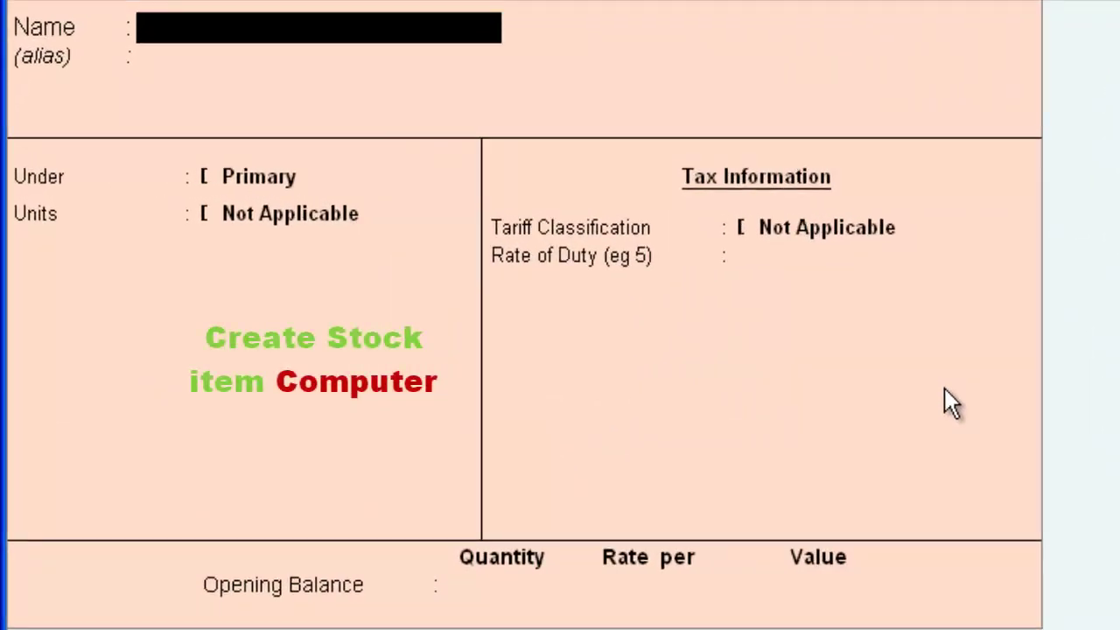
# Name the new item COMPUTER with alias SY-AC-254.
pyautogui.write('COMPUTER')
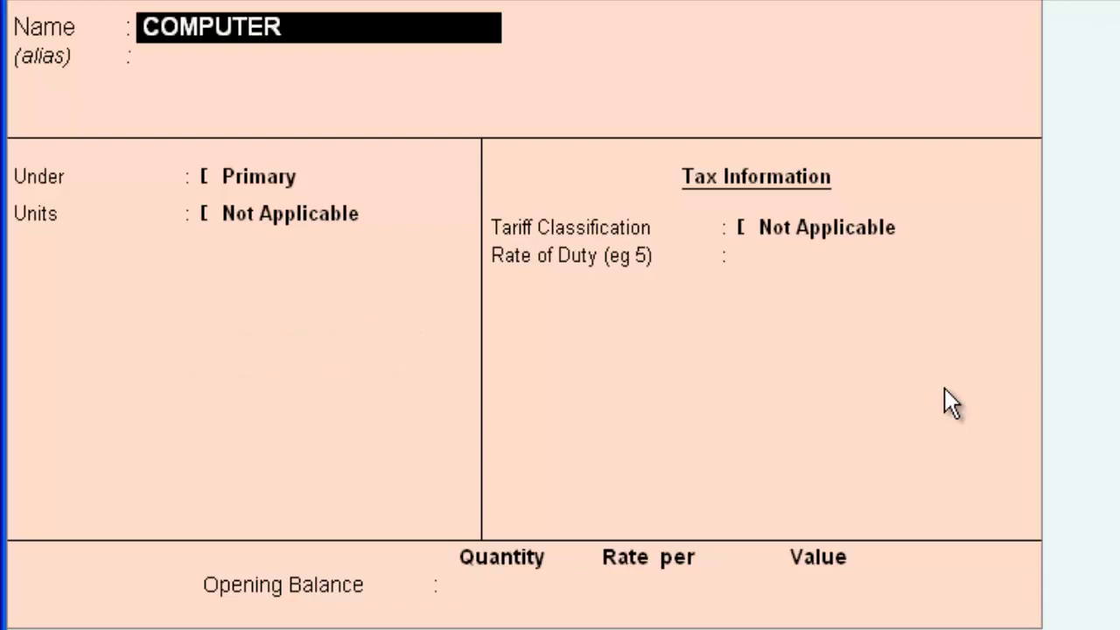
pyautogui.press('Return')
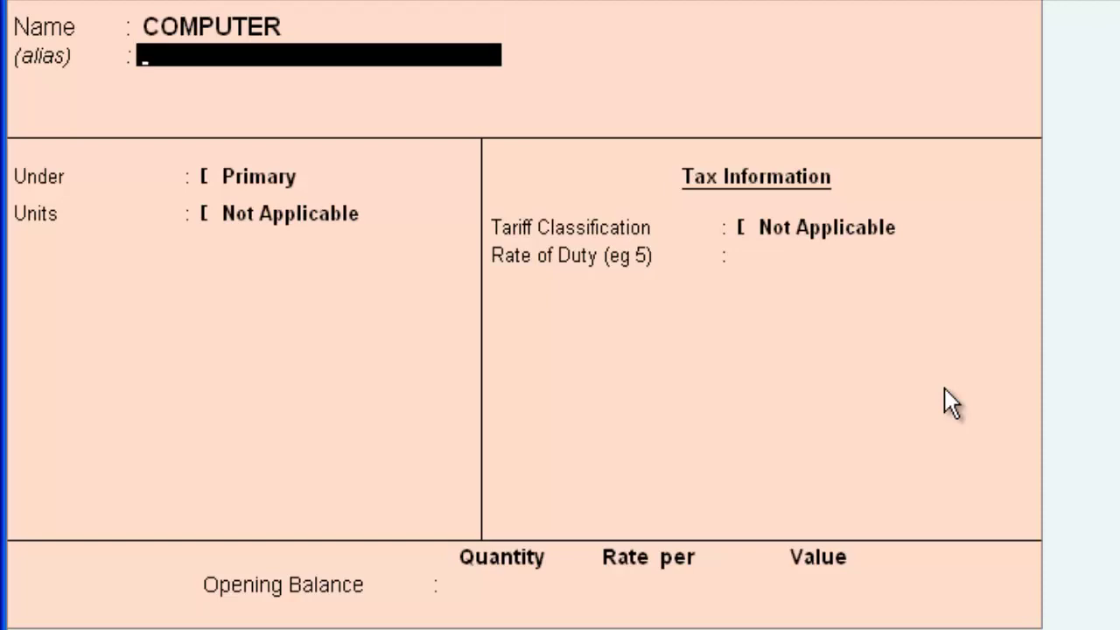
pyautogui.write('SY-AC-254')
pyautogui.press('Return')
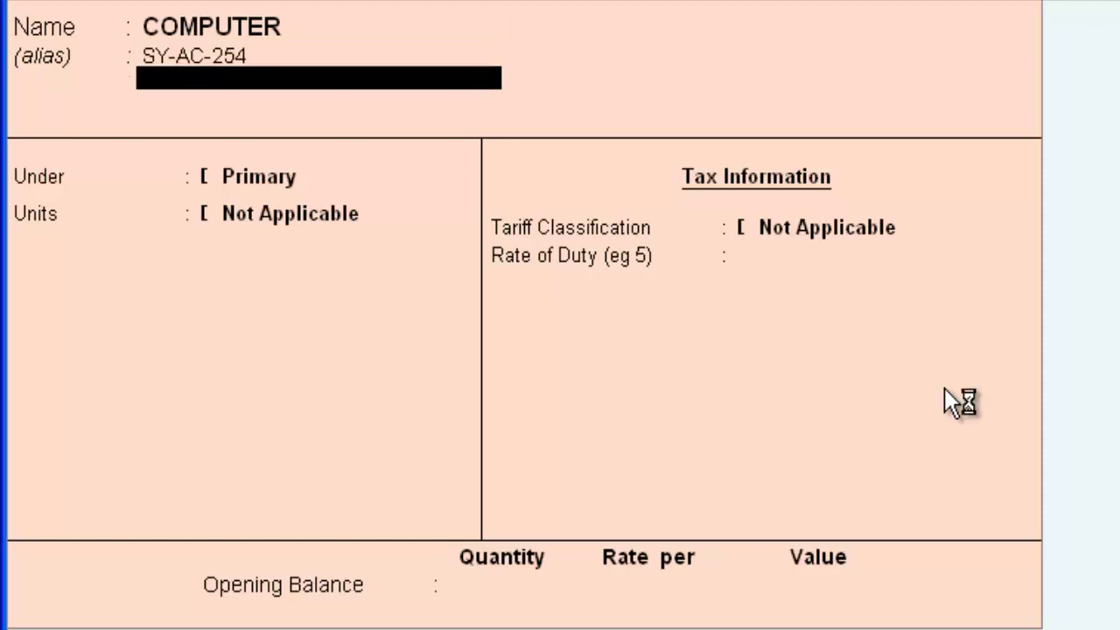
# Create stock group ACER under Primary with Alt+C and assign it to COMPUTER.
pyautogui.press('Return')
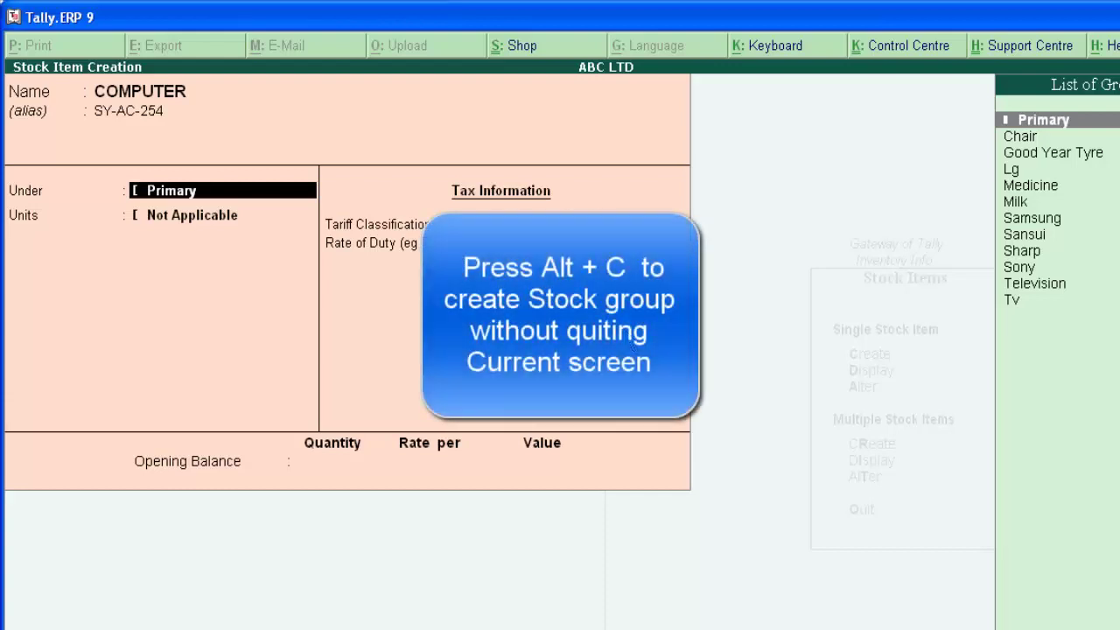
pyautogui.hotkey('alt', 'c')
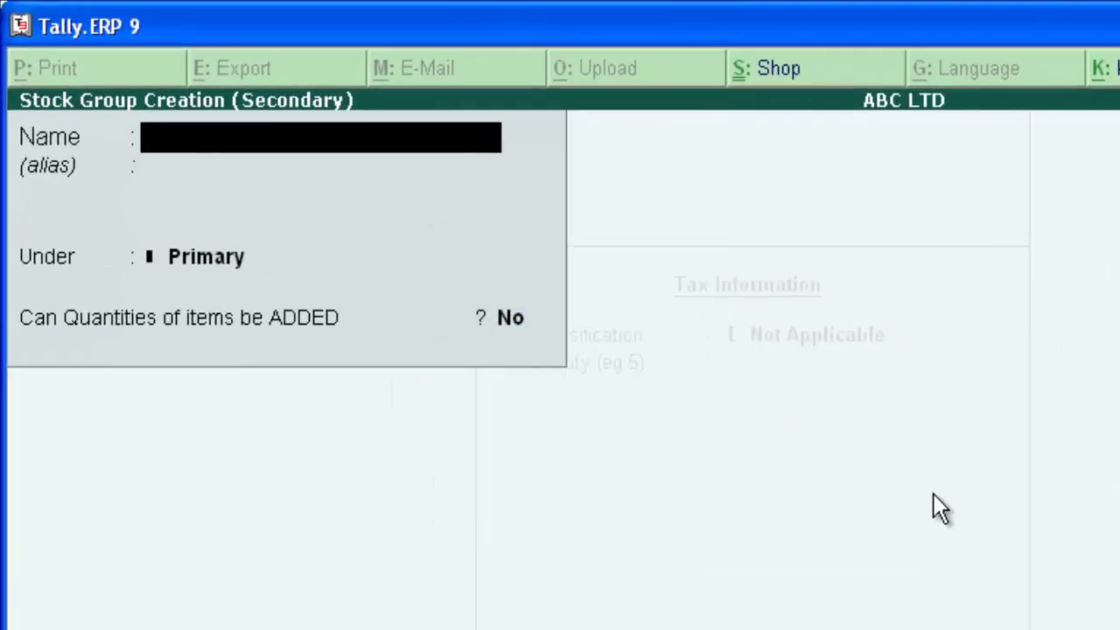
pyautogui.write('ACER')
pyautogui.press('Return')
pyautogui.press('Return')
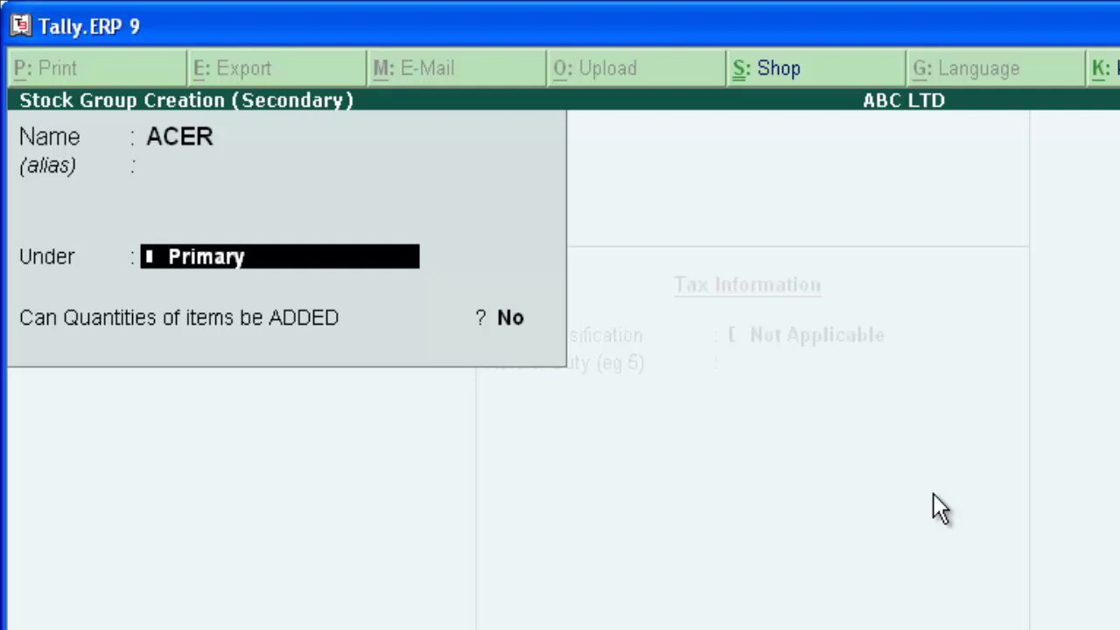
pyautogui.press('Return')
pyautogui.press('Return')
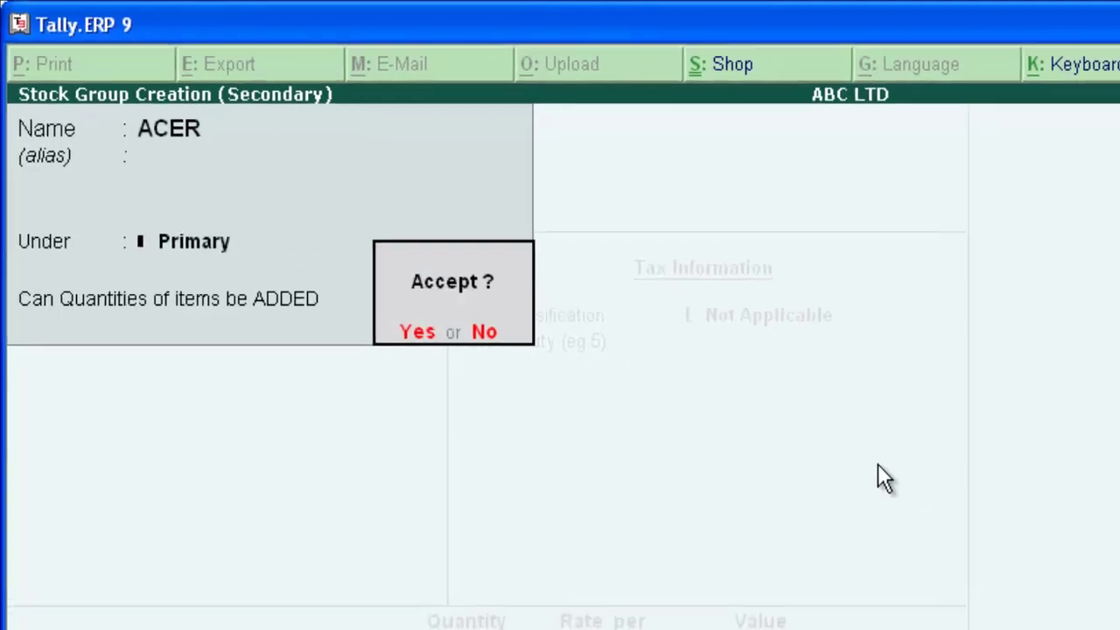
pyautogui.press('y')
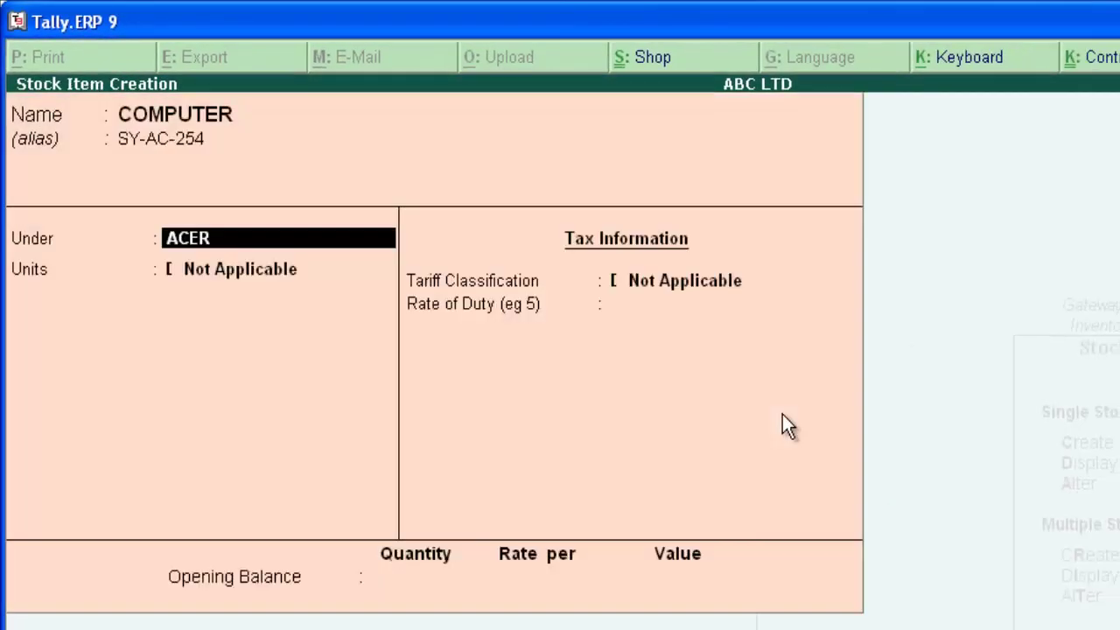
pyautogui.press('Return')
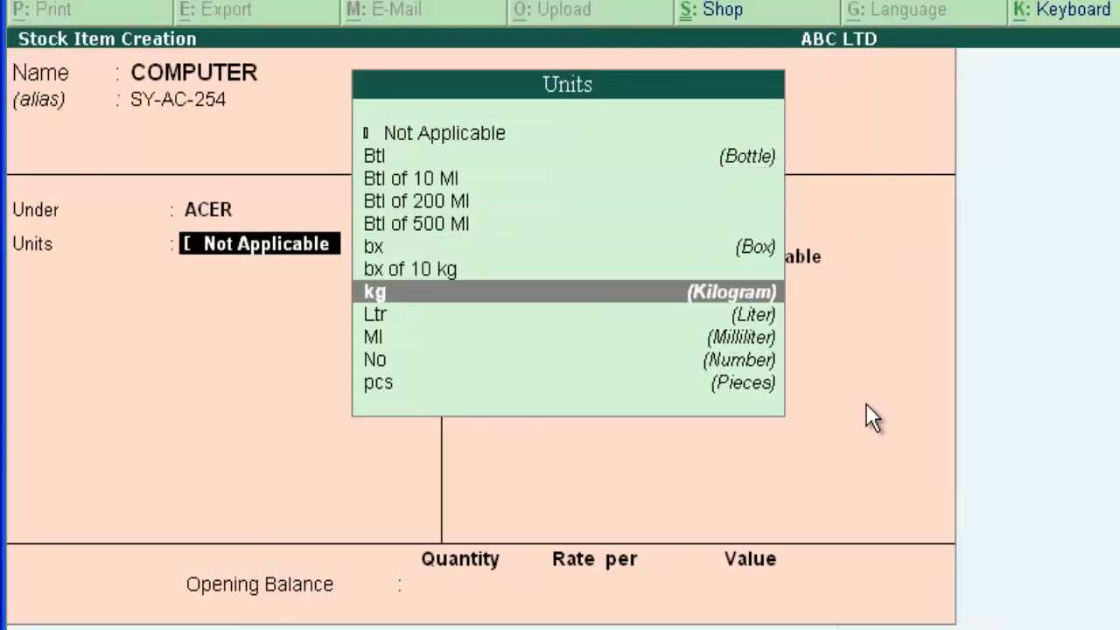
pyautogui.press('Down')
pyautogui.press('Down')
pyautogui.press('Down')
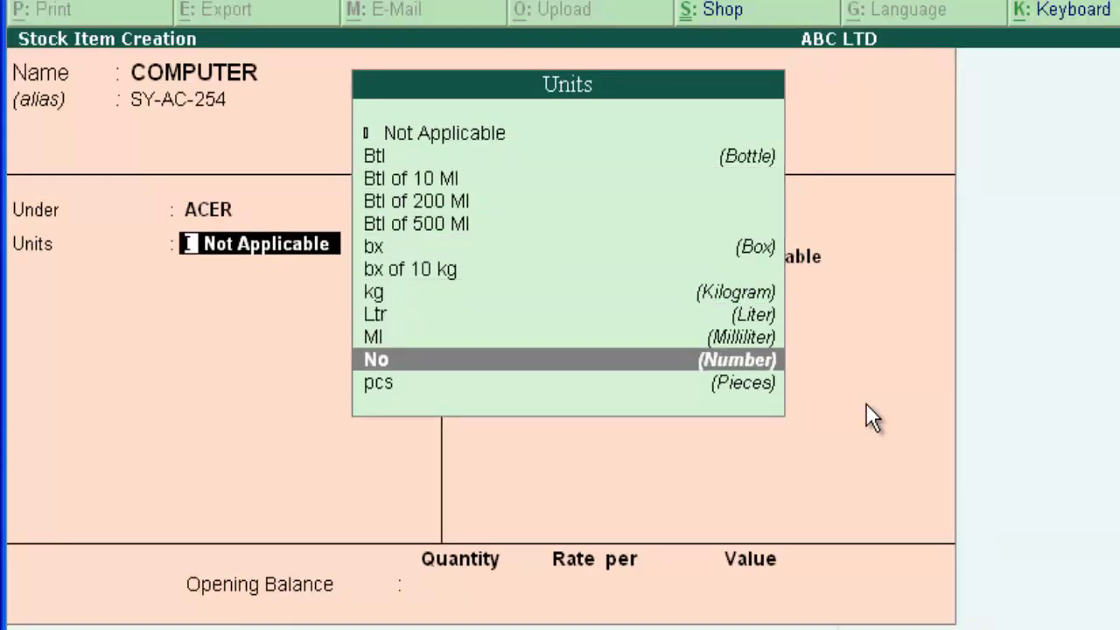
# Set unit No, rate of duty 0, and opening balance 100 at 22,500.00, then save COMPUTER.
pyautogui.press('Return')
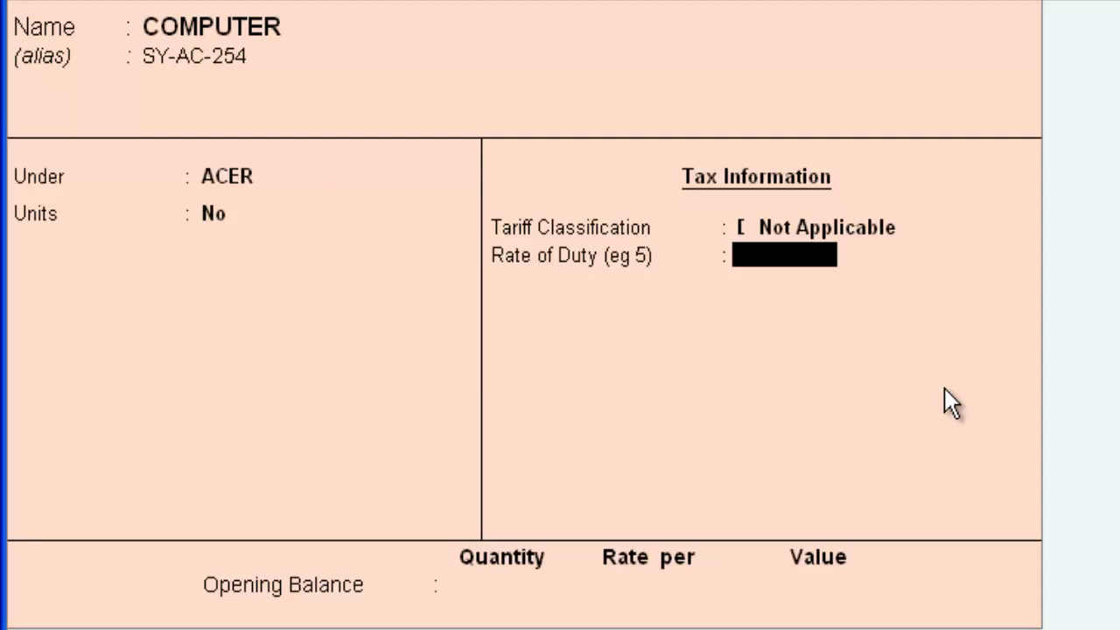
pyautogui.press('Return')
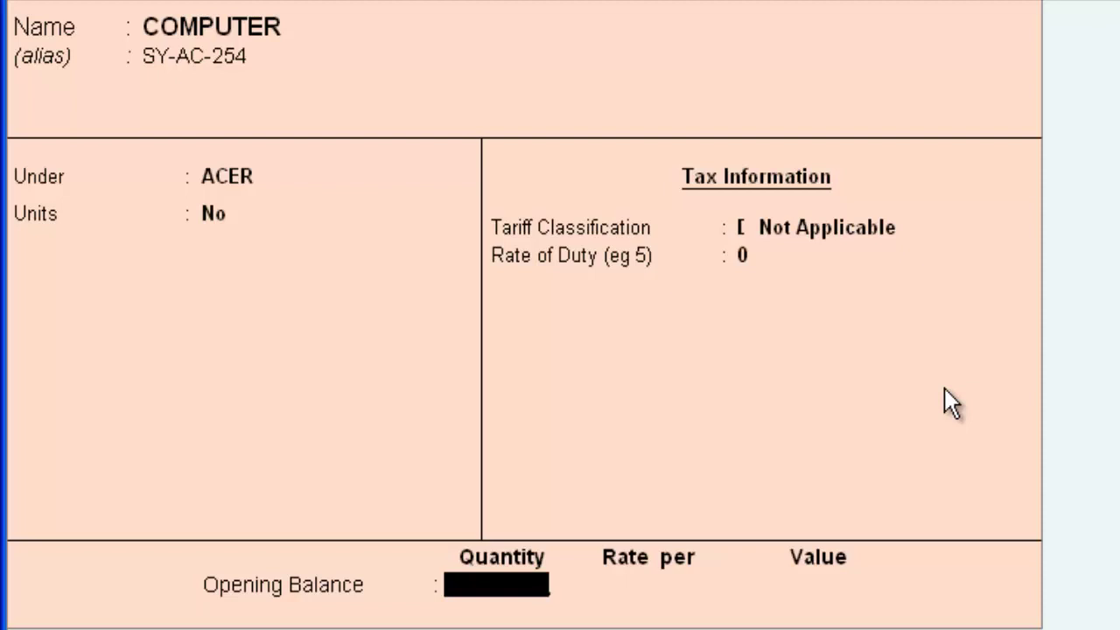
pyautogui.write('100')
pyautogui.press('Return')
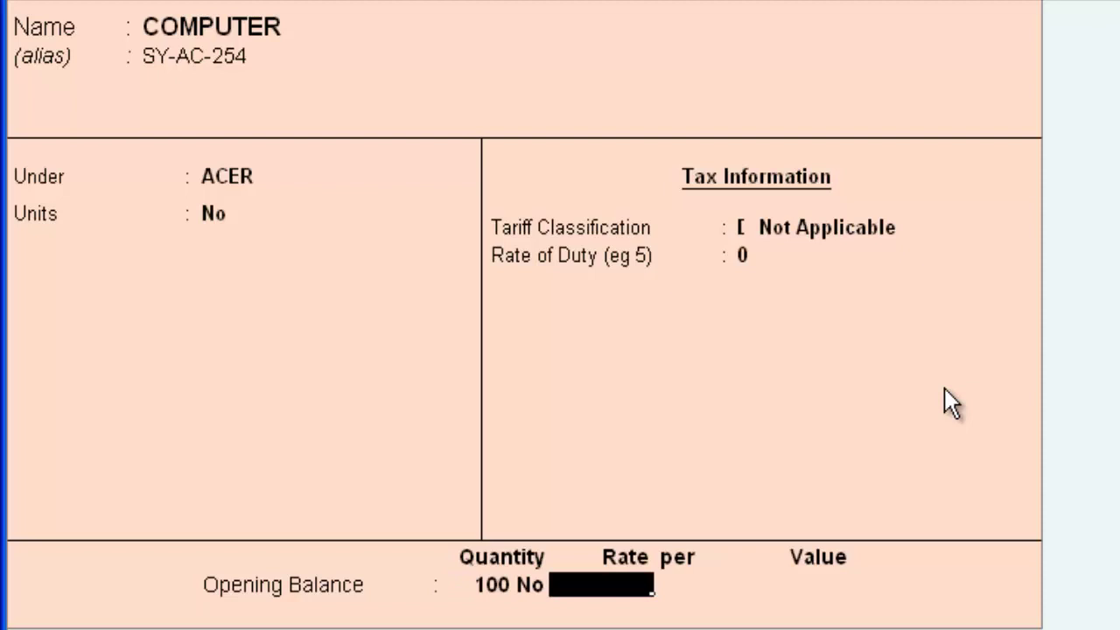
pyautogui.write('22,500')
pyautogui.press('Return')
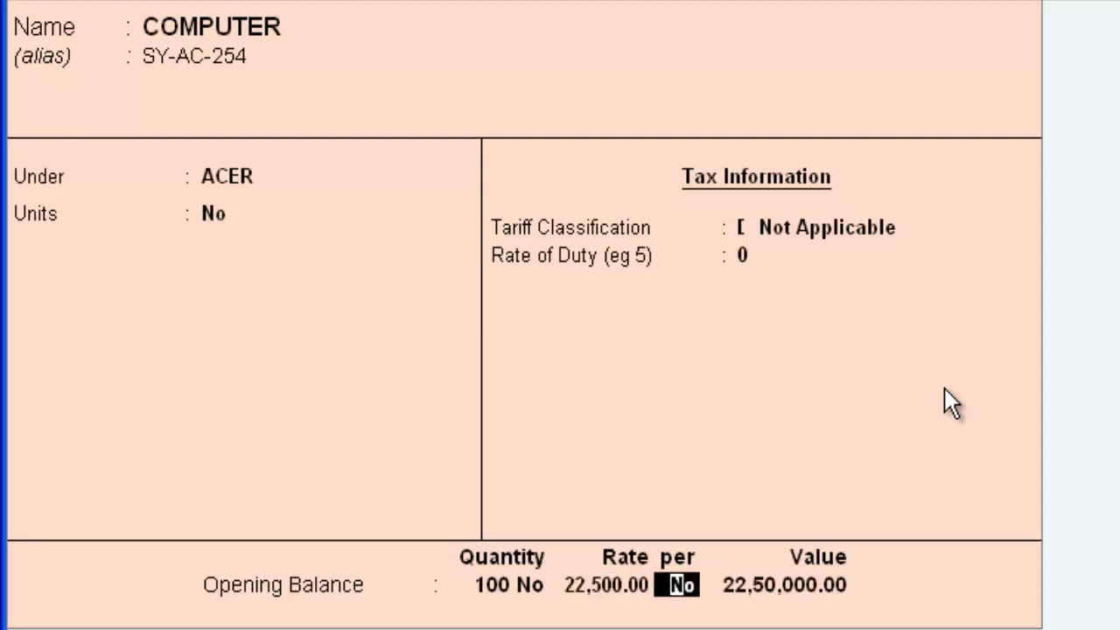
pyautogui.press('Return')
pyautogui.press('Return')
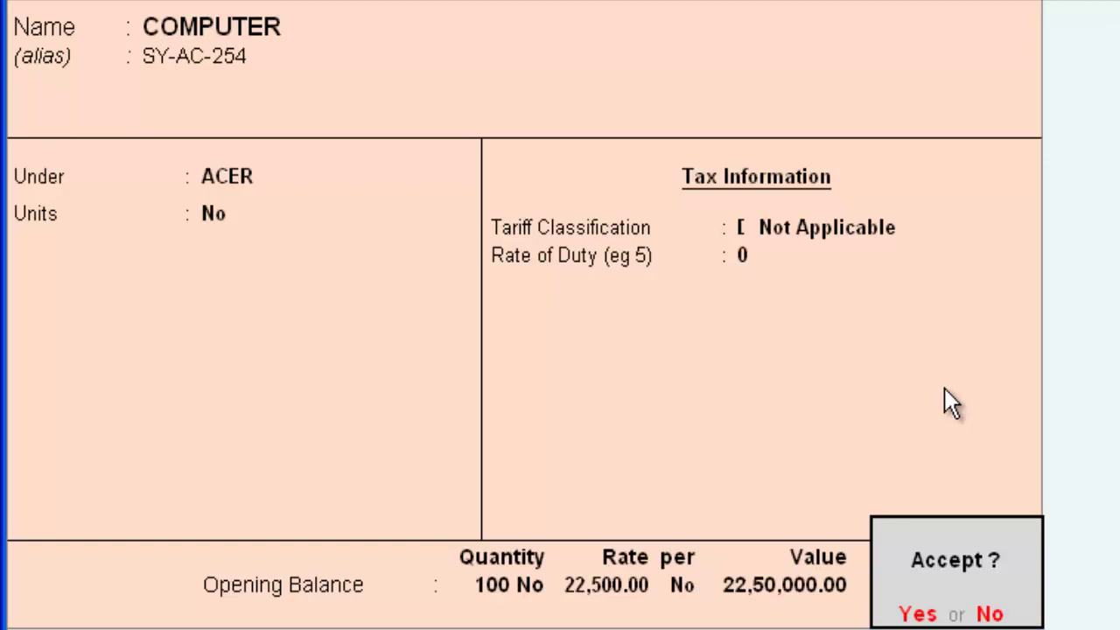
pyautogui.press('Return')
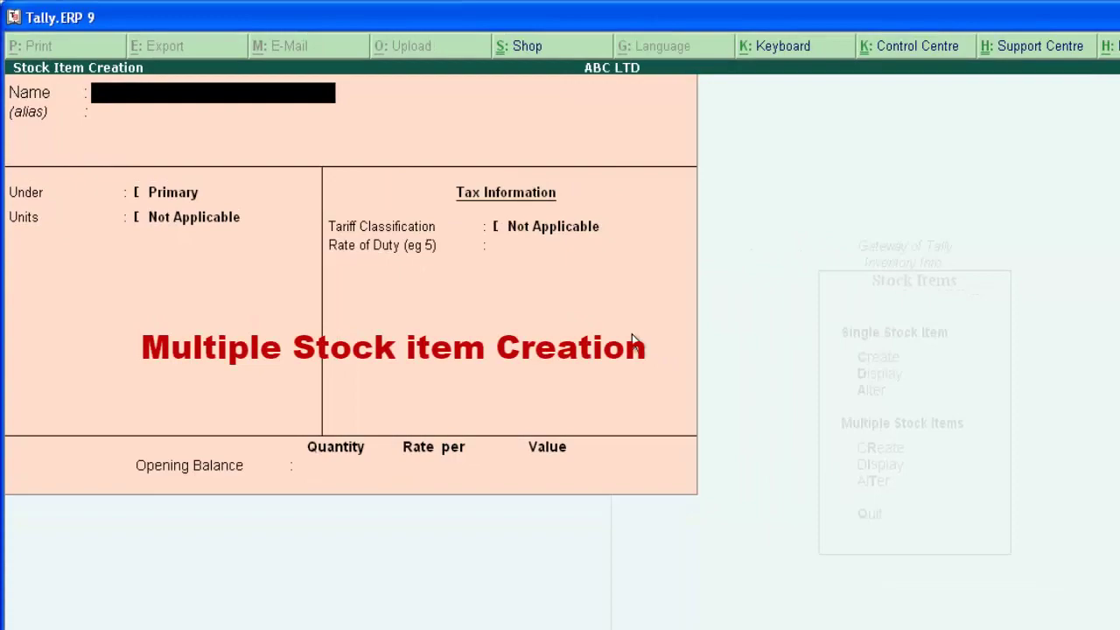
# Quit the blank item form and start Multi Stock Item Creation with under-group All Items.
pyautogui.press('Escape')
pyautogui.press('Return')
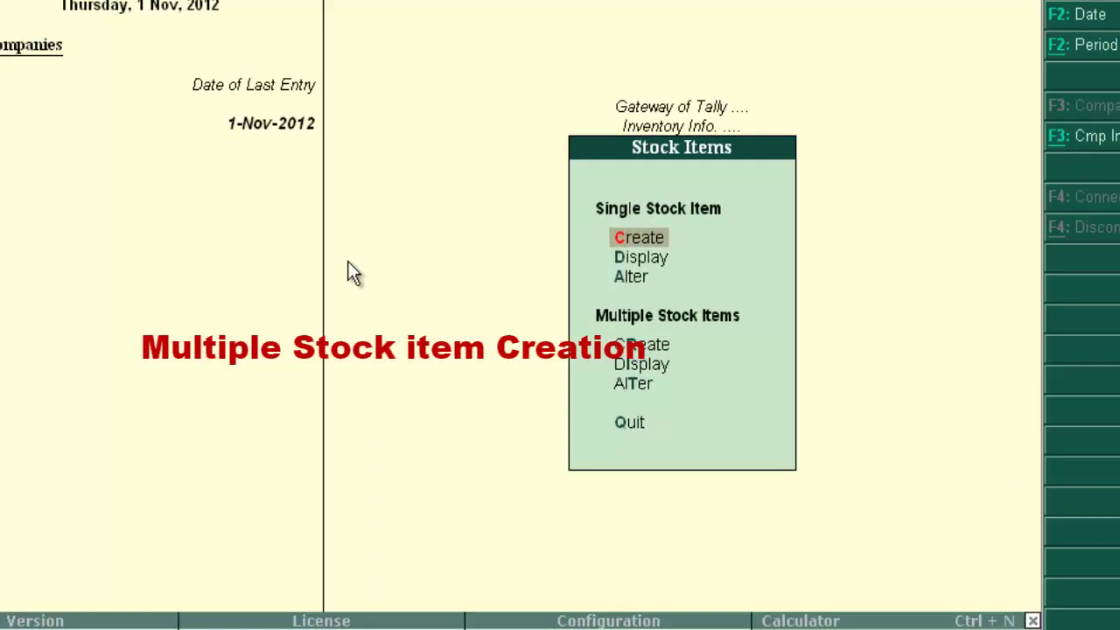
pyautogui.press('Down')
pyautogui.press('Down')
pyautogui.press('Down')
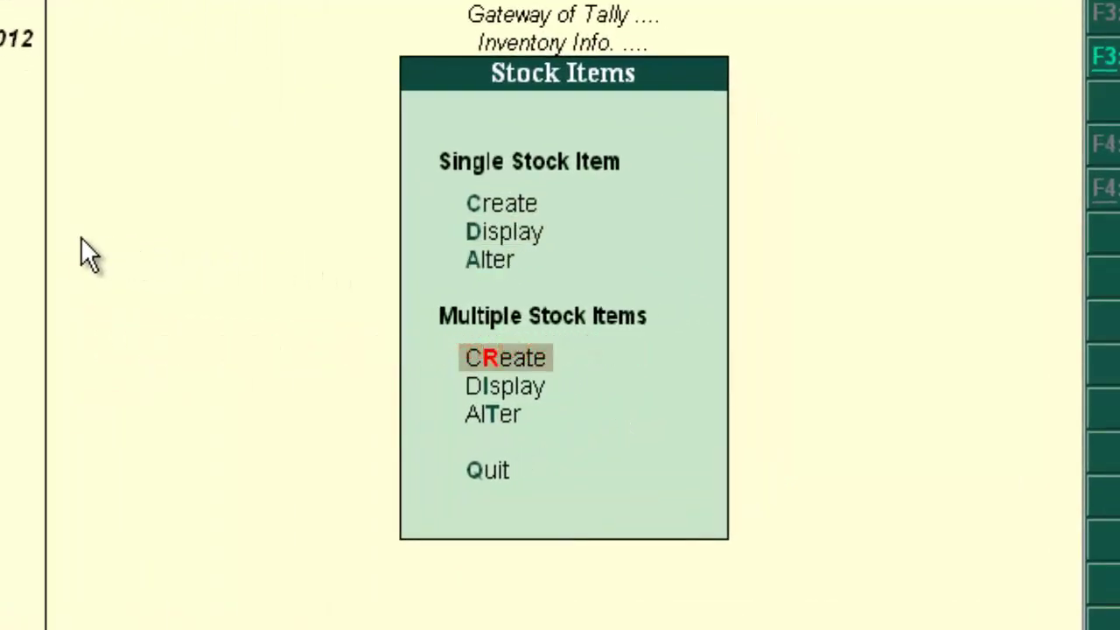
pyautogui.press('Return')
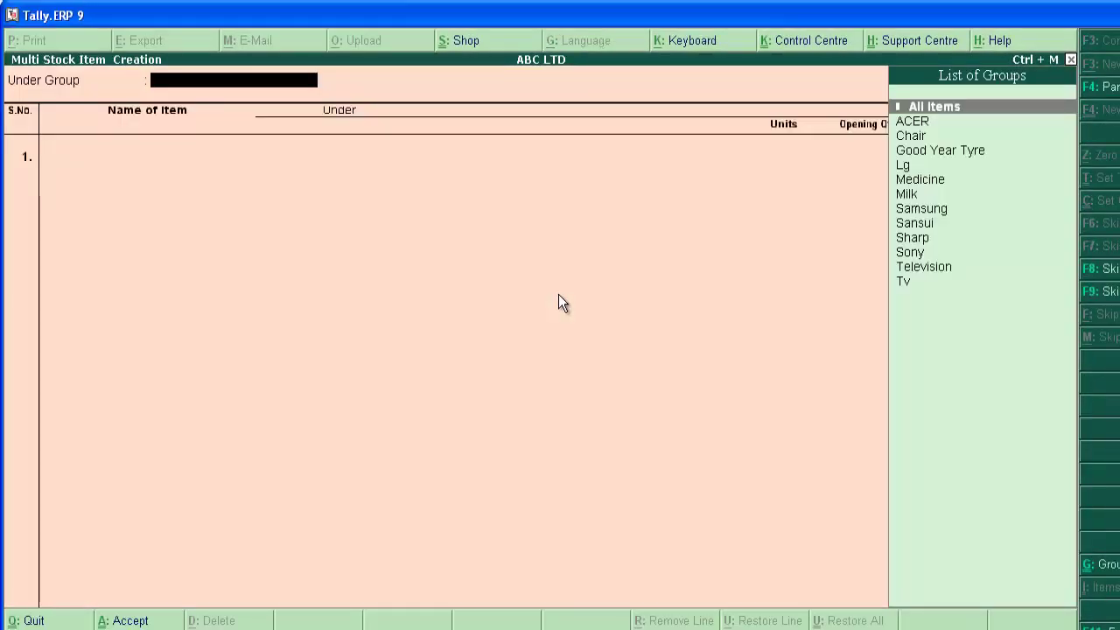
pyautogui.press('Down')
pyautogui.press('Down')
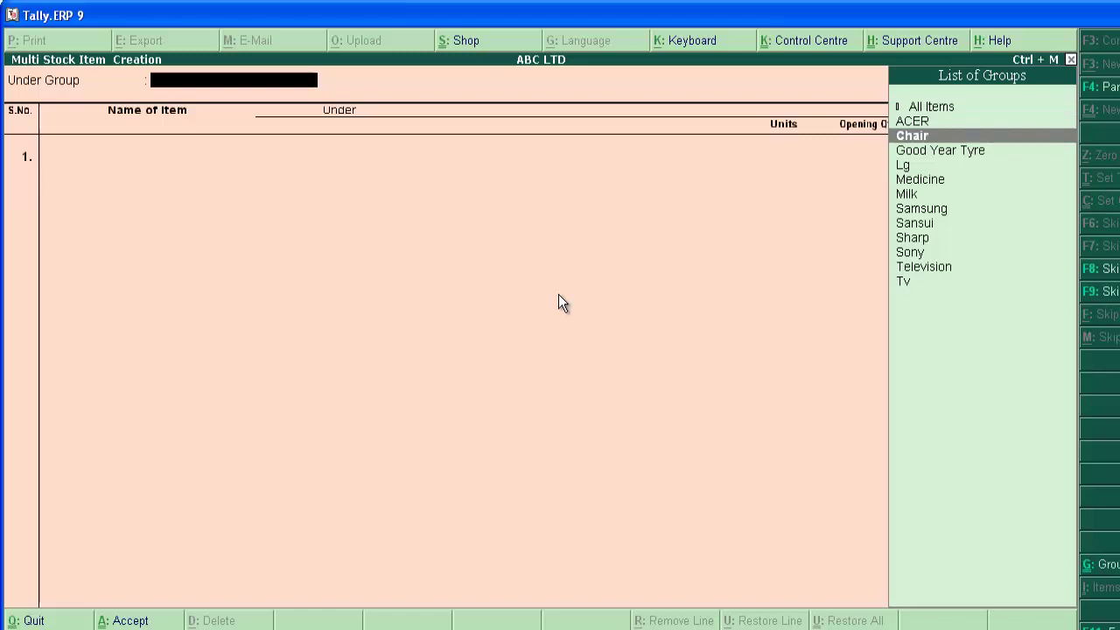
pyautogui.press('Down')
pyautogui.press('Down')
pyautogui.press('Up')
pyautogui.press('Up')
pyautogui.press('Up')
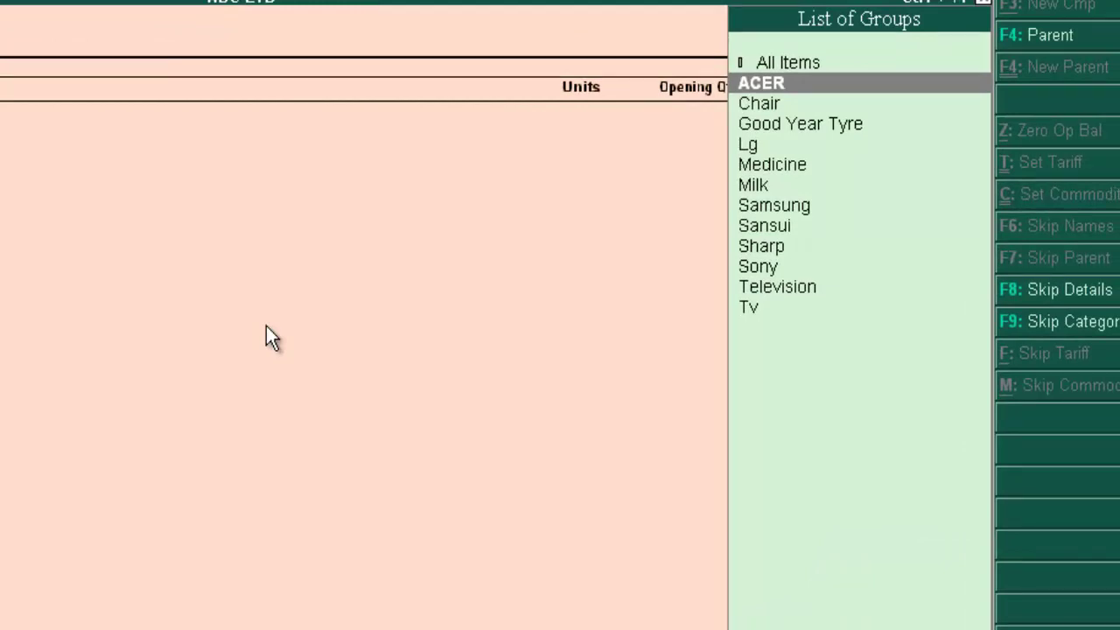
pyautogui.press('Up')
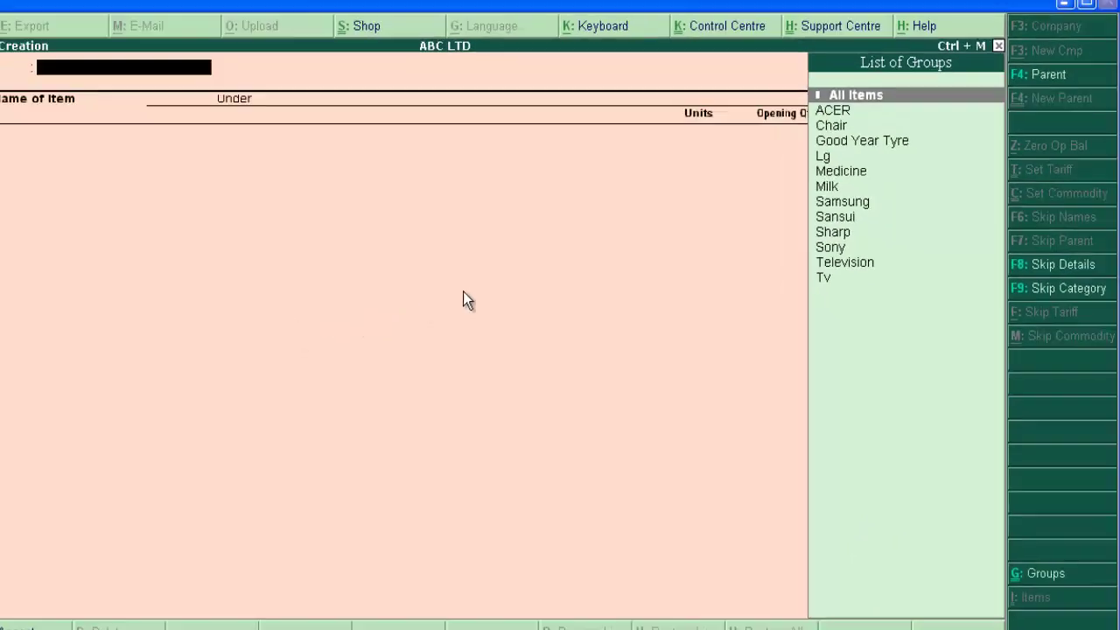
pyautogui.press('Return')
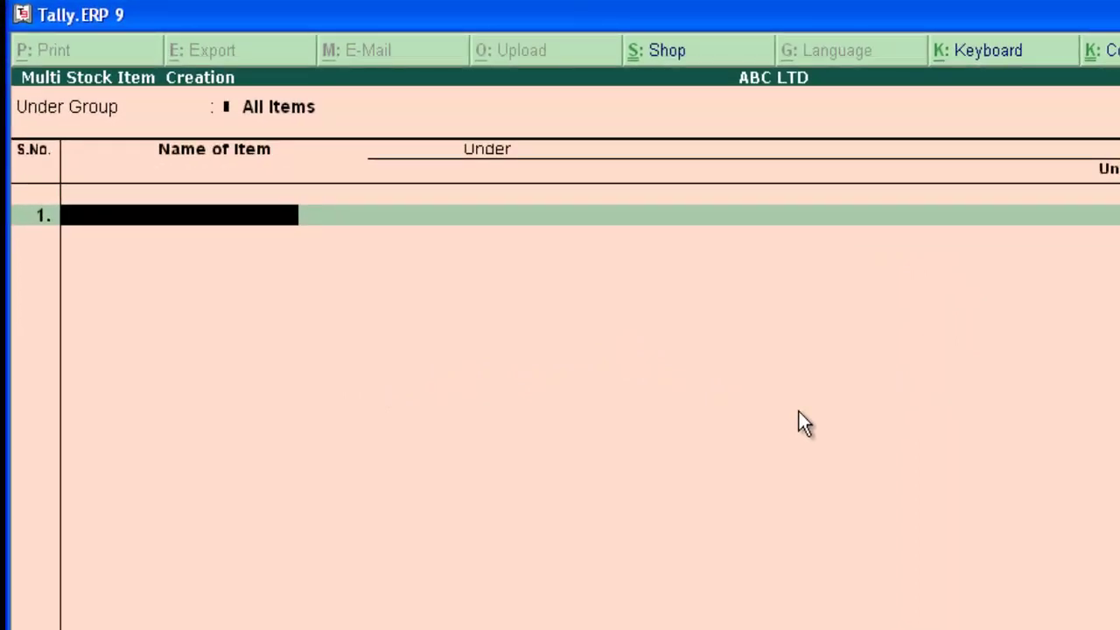
# Add SONY BRAVIA KDL-65HX925 under Sony, unit No, opening 15 at 3,59,900.
pyautogui.write('SONY BRAVIA KDL-65HX925')
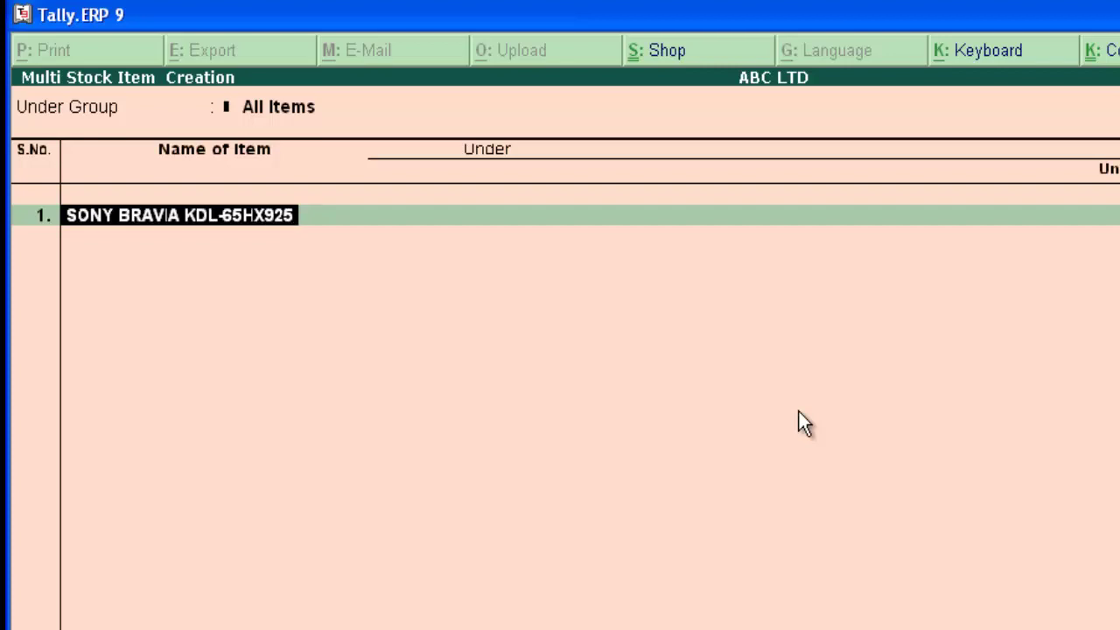
pyautogui.press('Return')
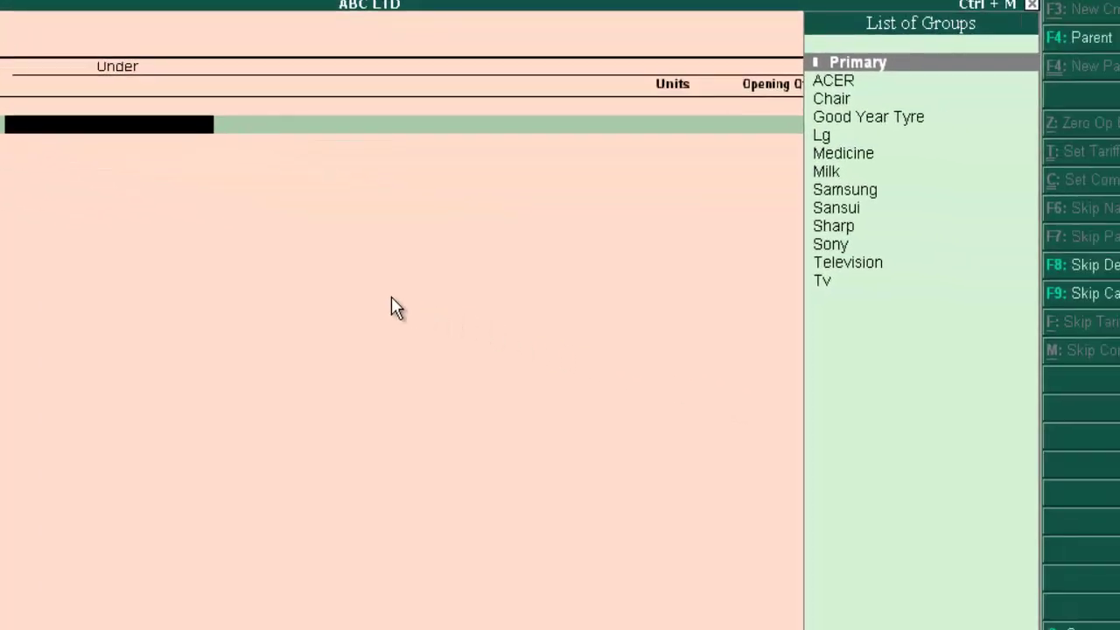
pyautogui.press('Down')
pyautogui.press('Down')
pyautogui.press('Down')
pyautogui.press('Down')
pyautogui.press('Down')
pyautogui.press('Down')
pyautogui.press('Down')
pyautogui.press('Down')
pyautogui.press('Down')
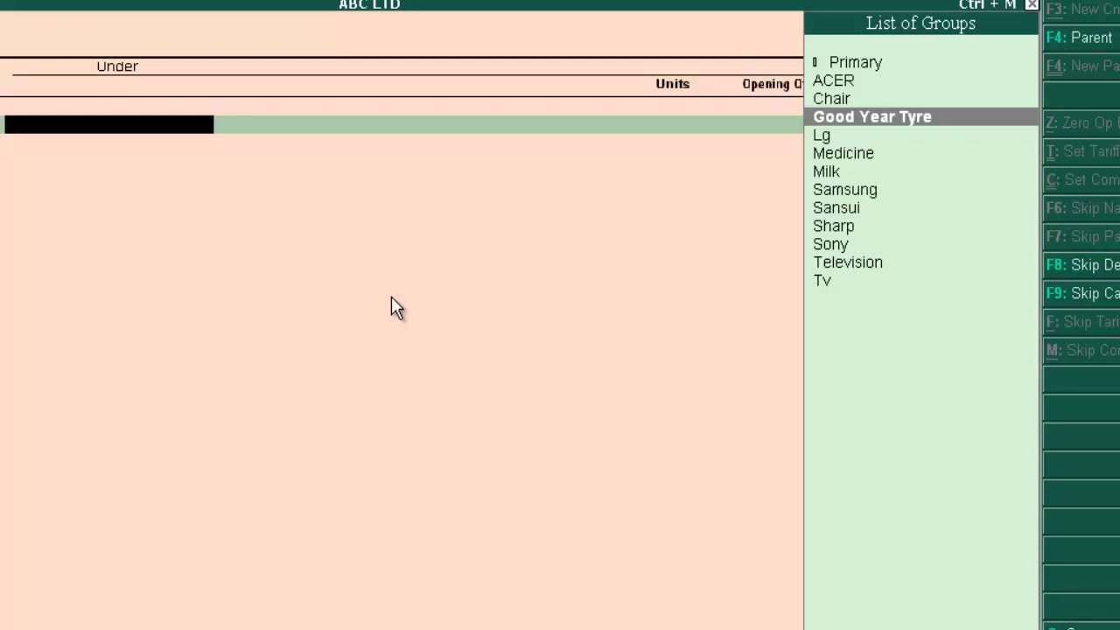
pyautogui.press('Down')
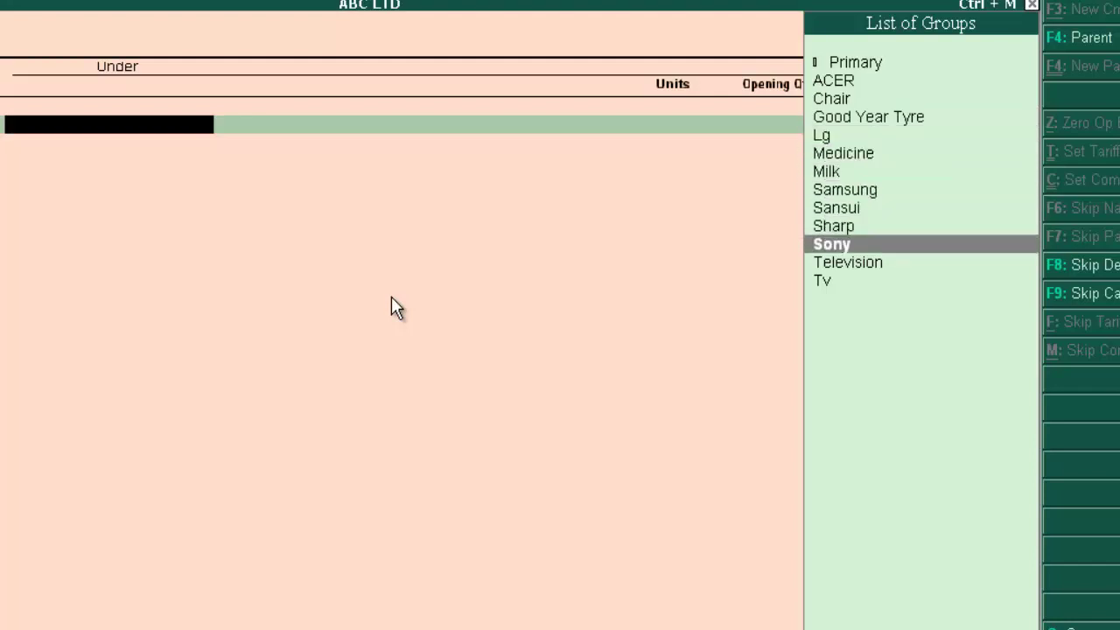
pyautogui.press('Return')
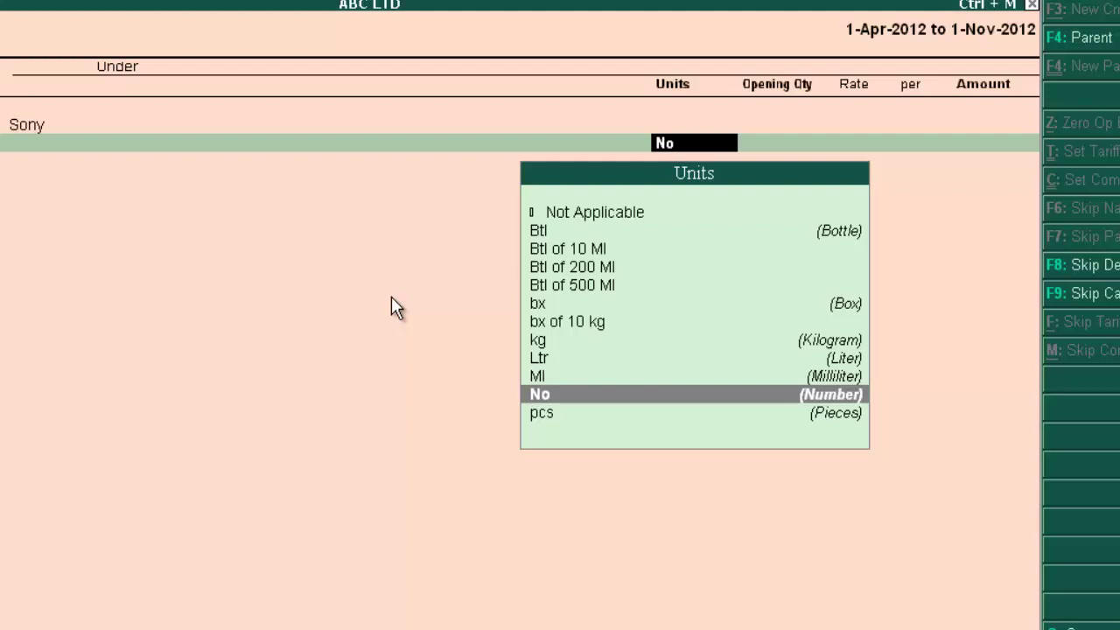
pyautogui.press('Return')
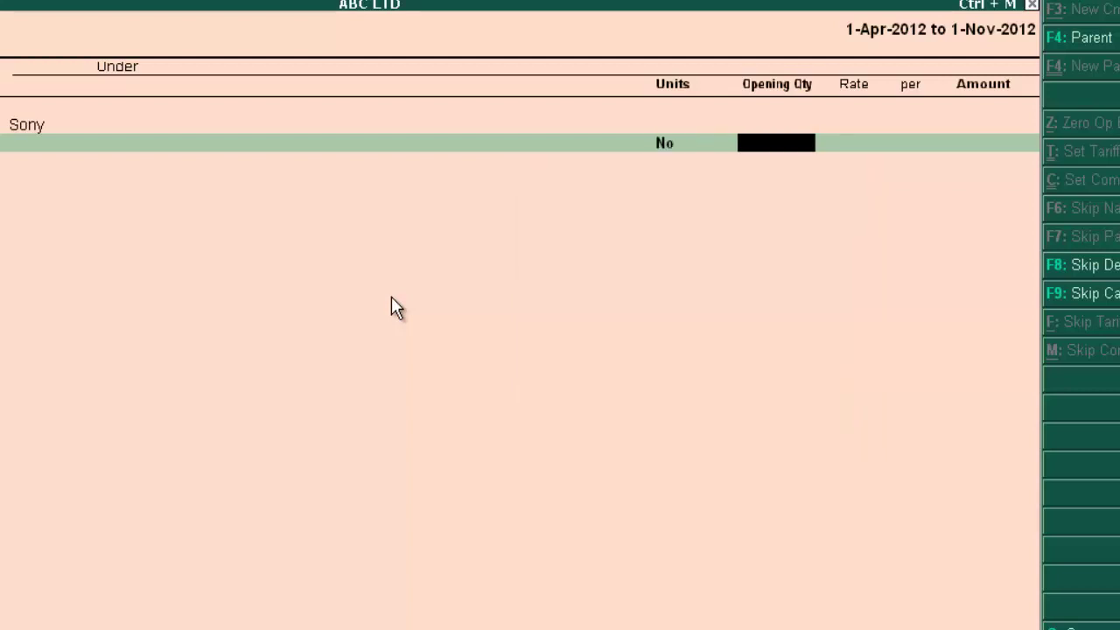
pyautogui.write('15')
pyautogui.press('Return')
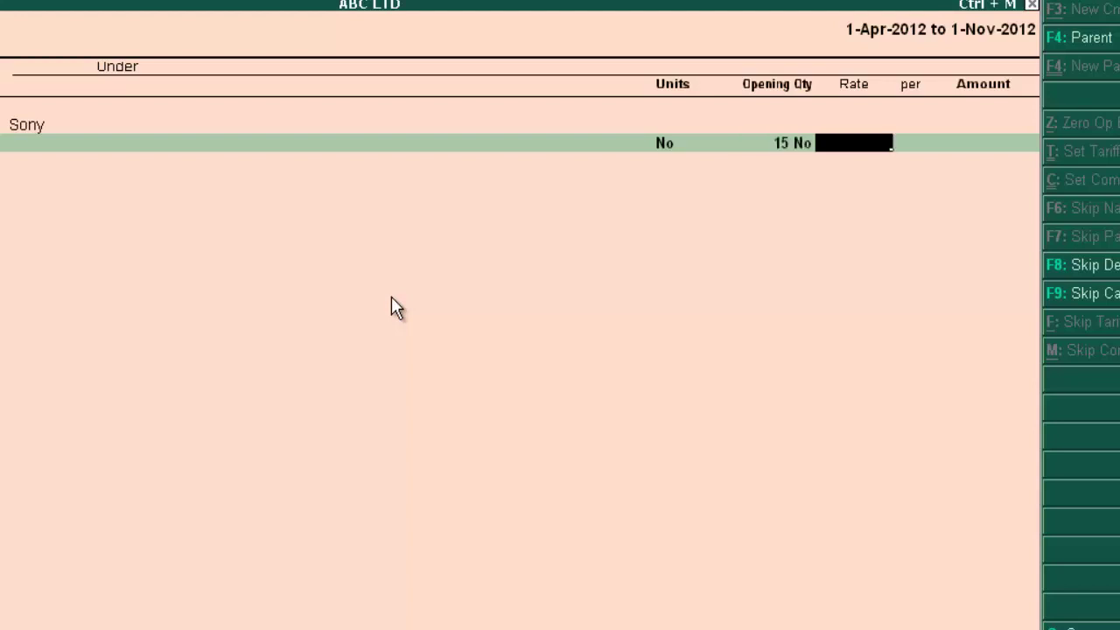
pyautogui.write('3,59,90')
pyautogui.write('00')
pyautogui.press('Return')
pyautogui.press('Return')
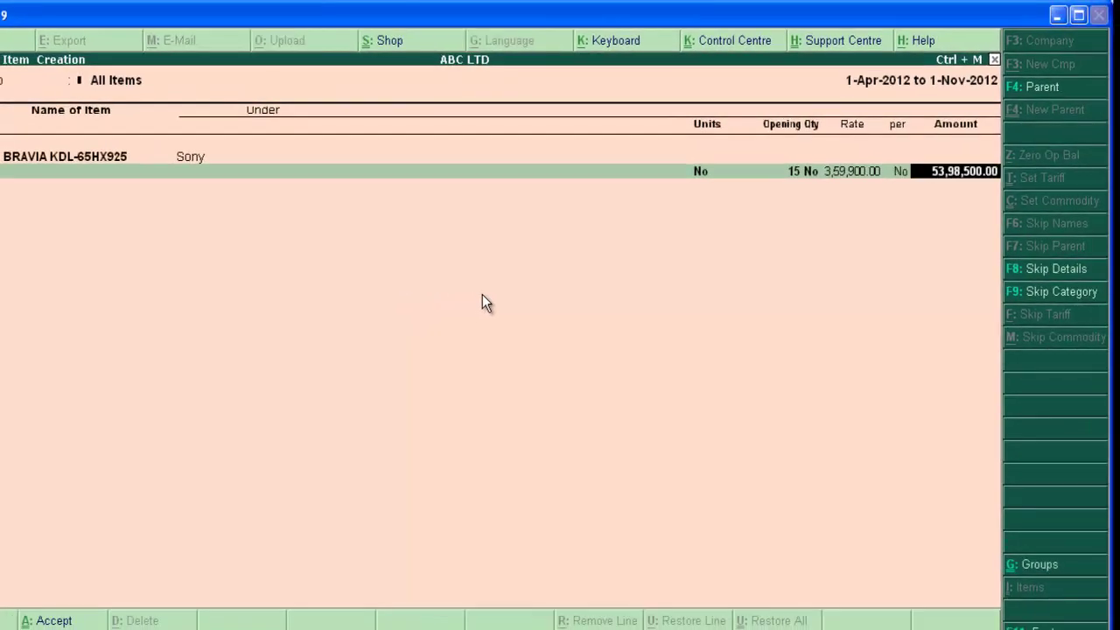
pyautogui.press('Return')
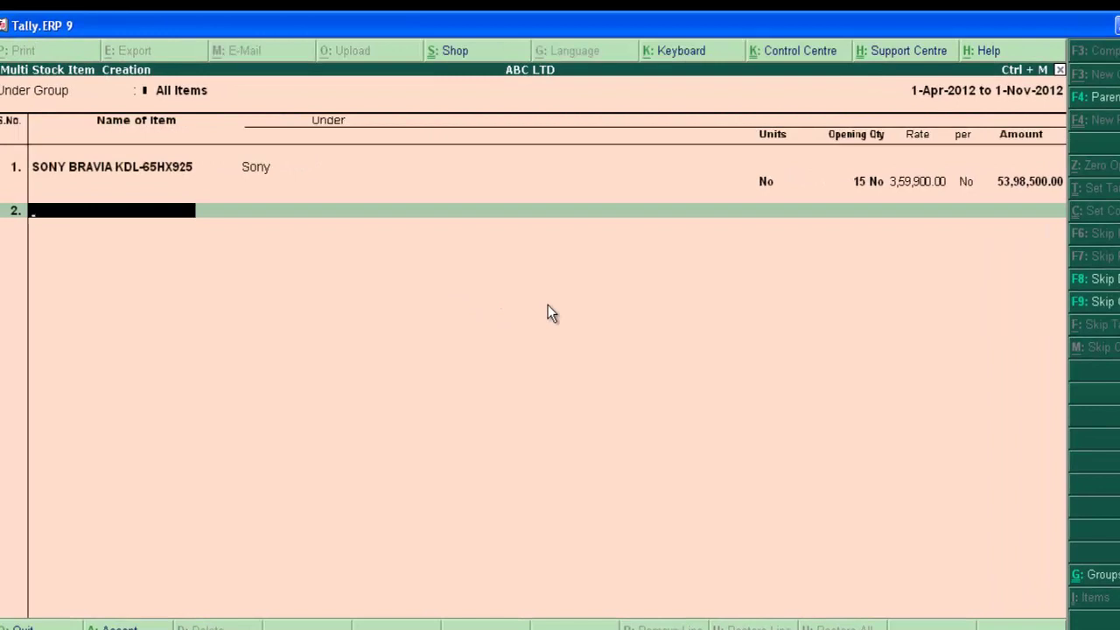
# Add the ACER AOD 270 LAPTOP row under ACER, unit No, opening 10 at 16,298.
pyautogui.write('ACER LAPTOP')
pyautogui.press('Return')
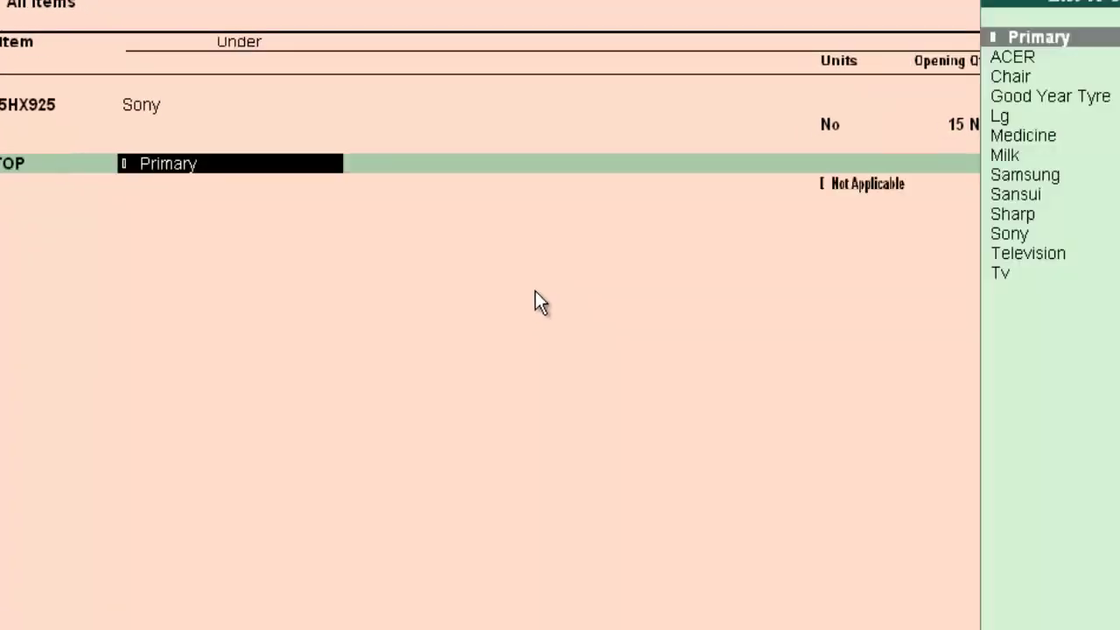
pyautogui.press('Down')
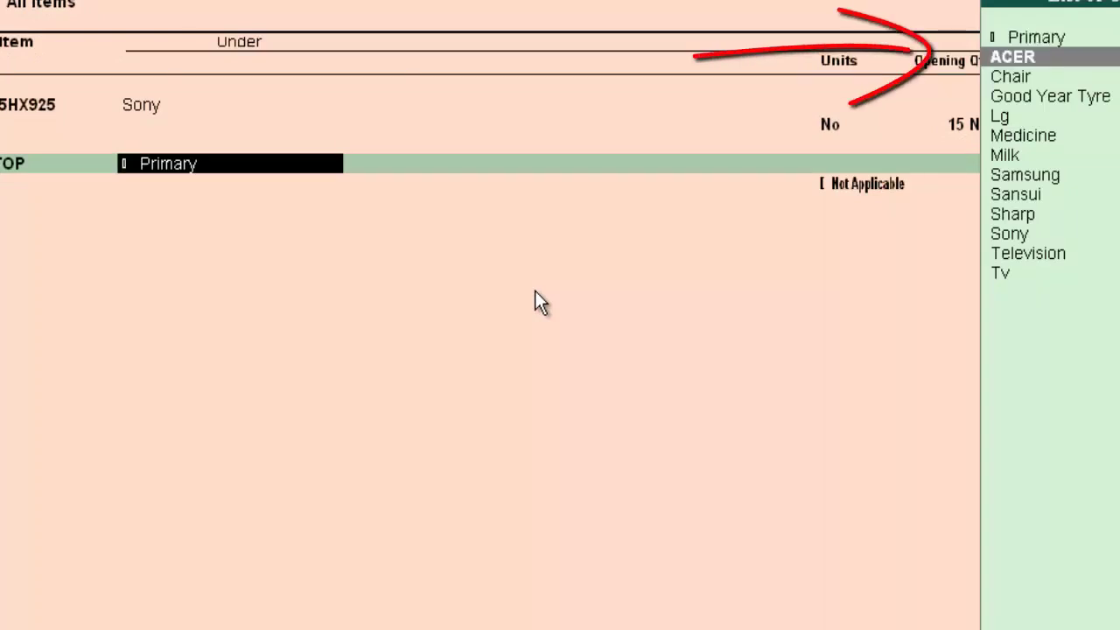
pyautogui.press('Return')
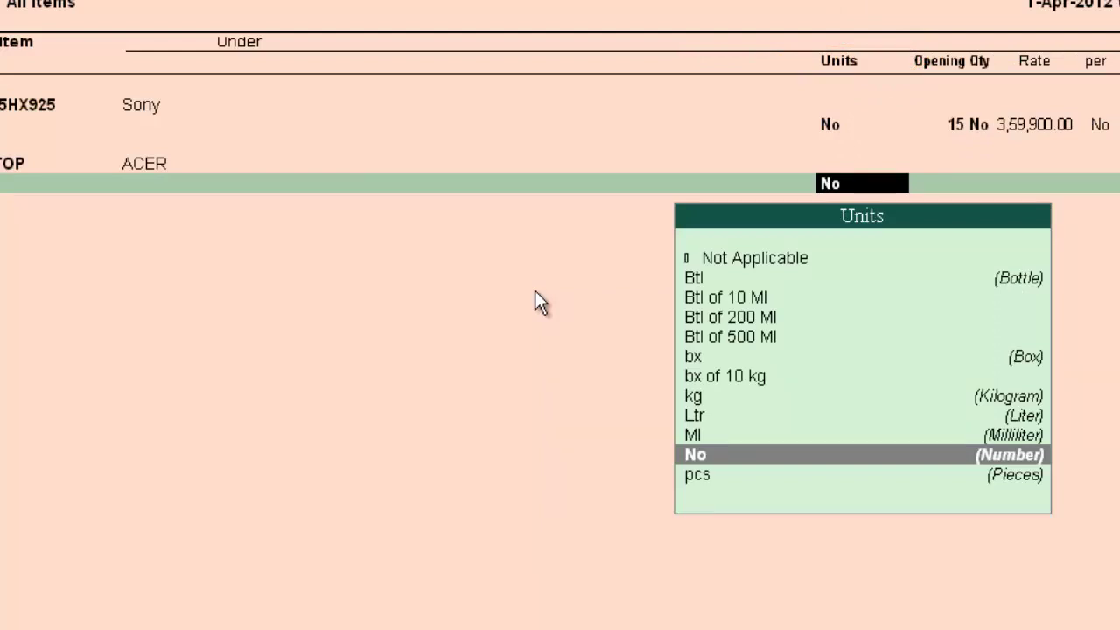
pyautogui.press('Return')
pyautogui.write('10')
pyautogui.press('Return')
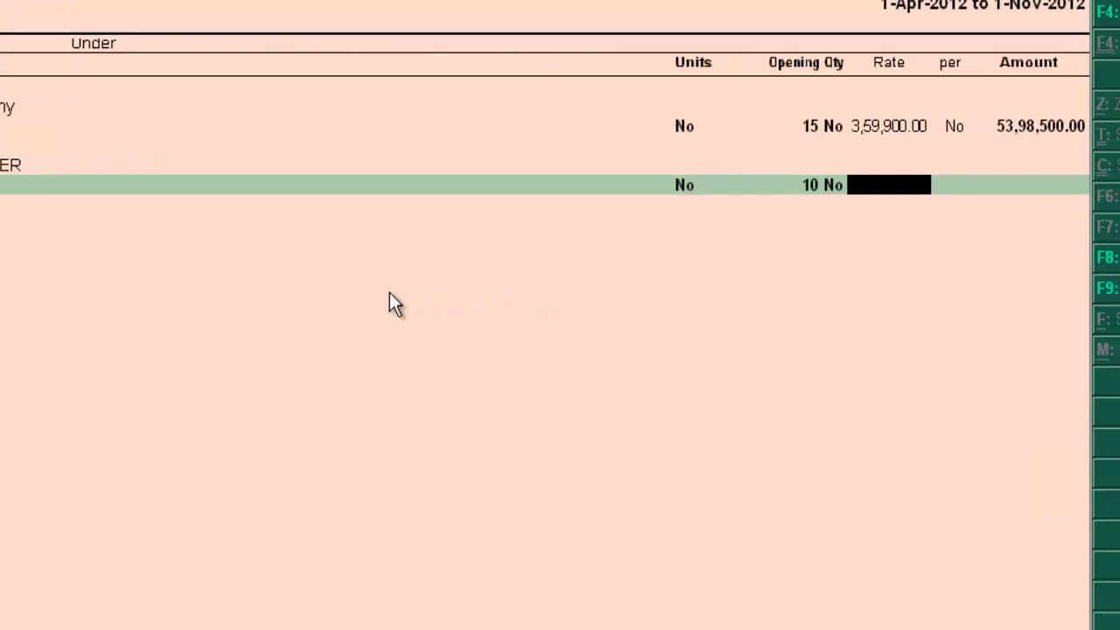
pyautogui.write('16')
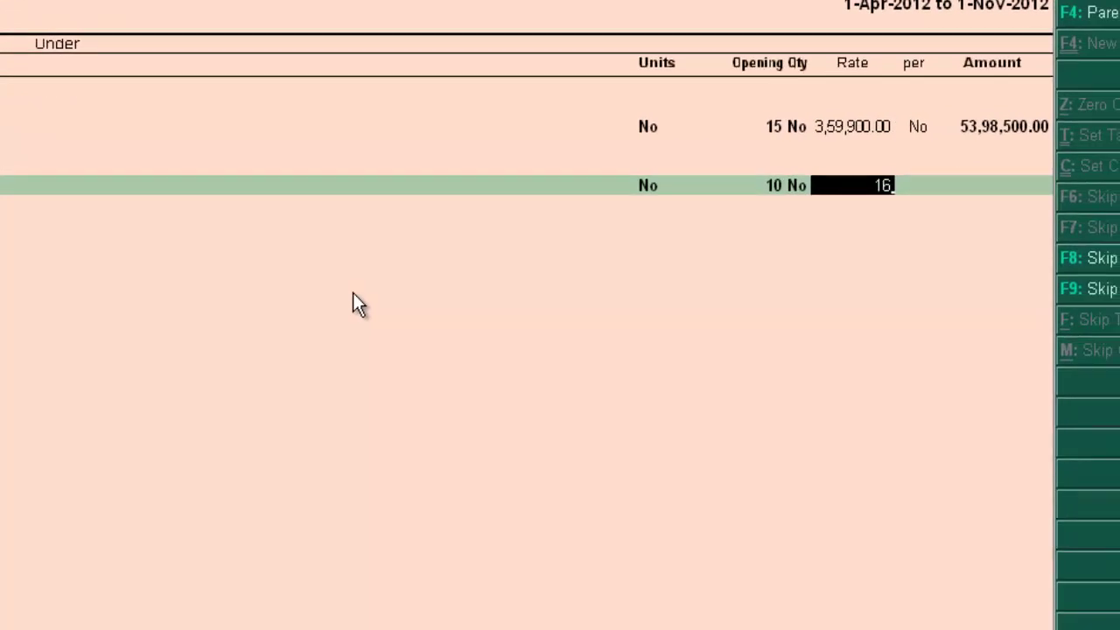
pyautogui.write('298')
pyautogui.press('Return')
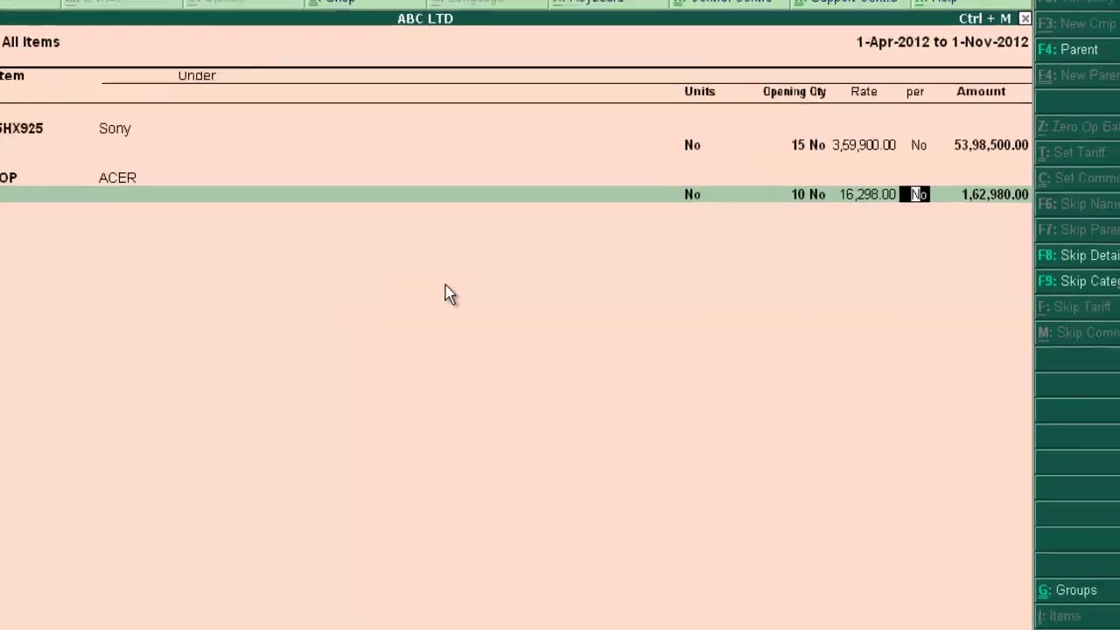
pyautogui.press('Return')
pyautogui.press('Return')
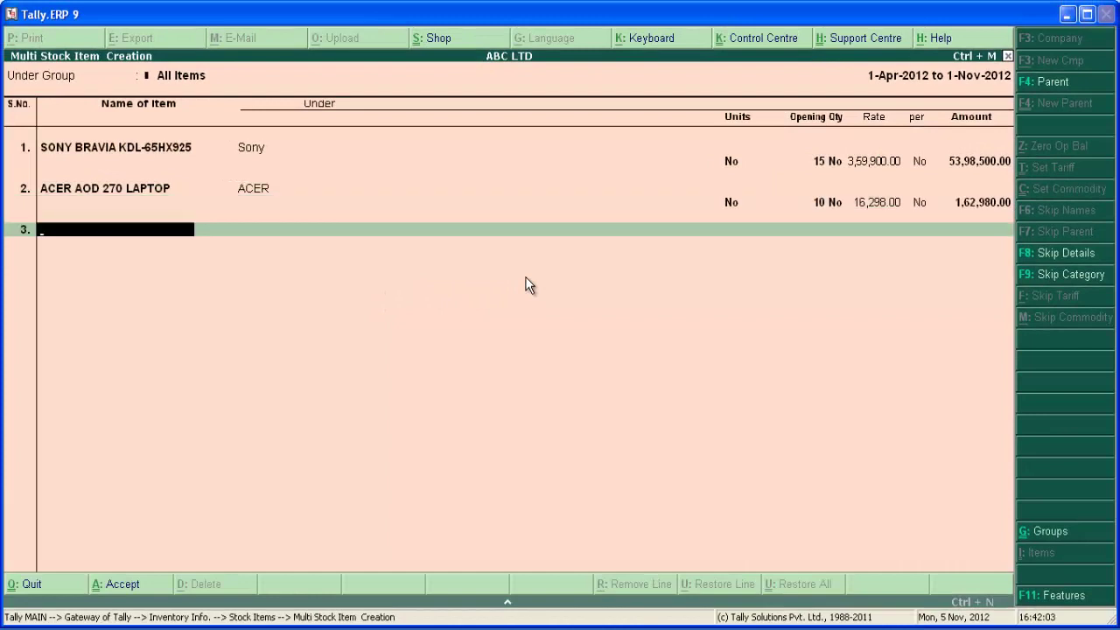
pyautogui.press('Return')
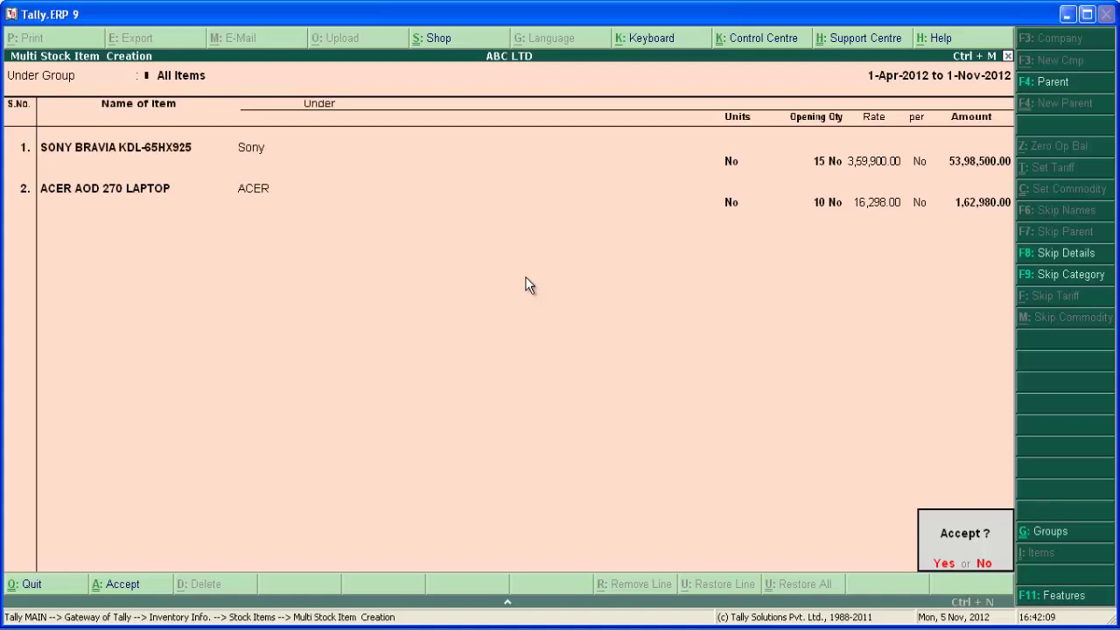
# Save both new stock items and begin a single stock item.
pyautogui.press('Return')
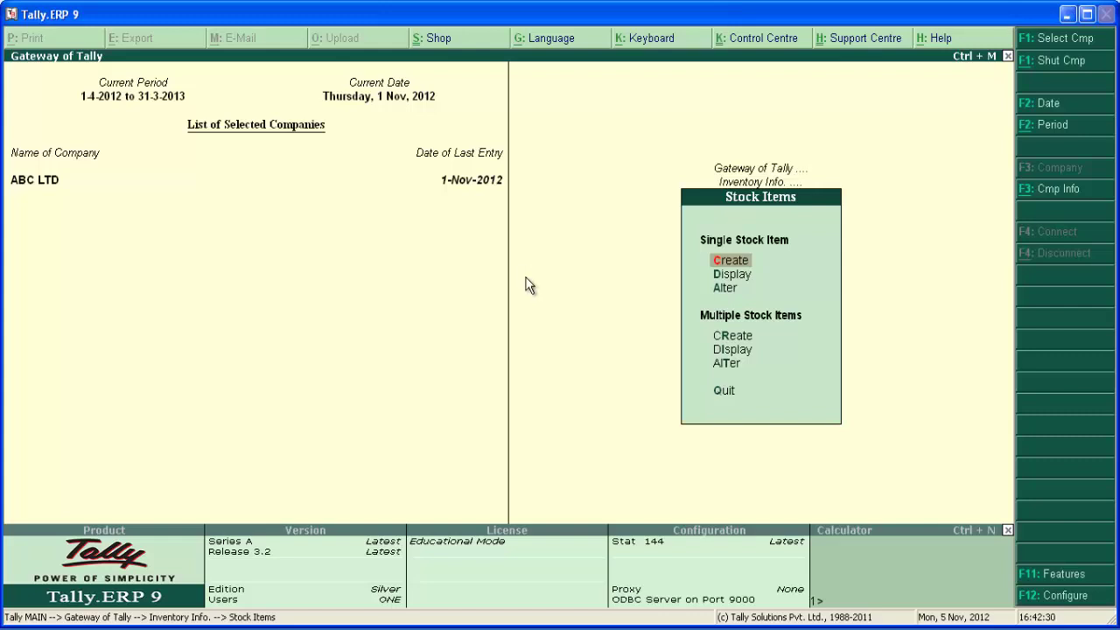
pyautogui.press('Return')
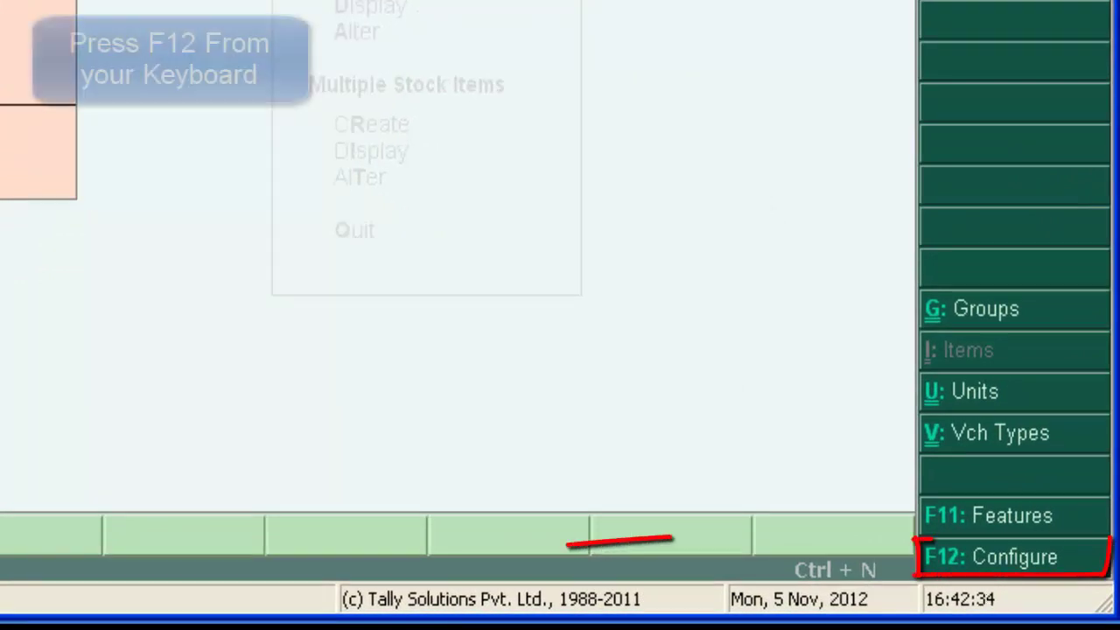
# Enable advanced entries, part numbers, alternate units, descriptions, remarks and default ledgers in item configuration.
pyautogui.press('F12')
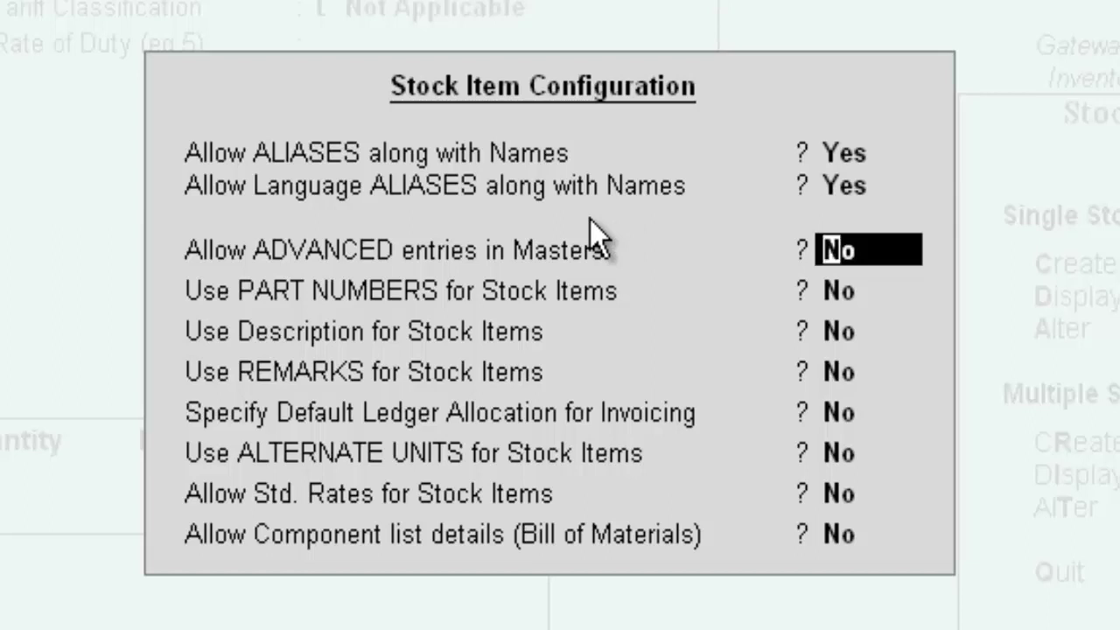
pyautogui.write('YES')
pyautogui.press('Return')
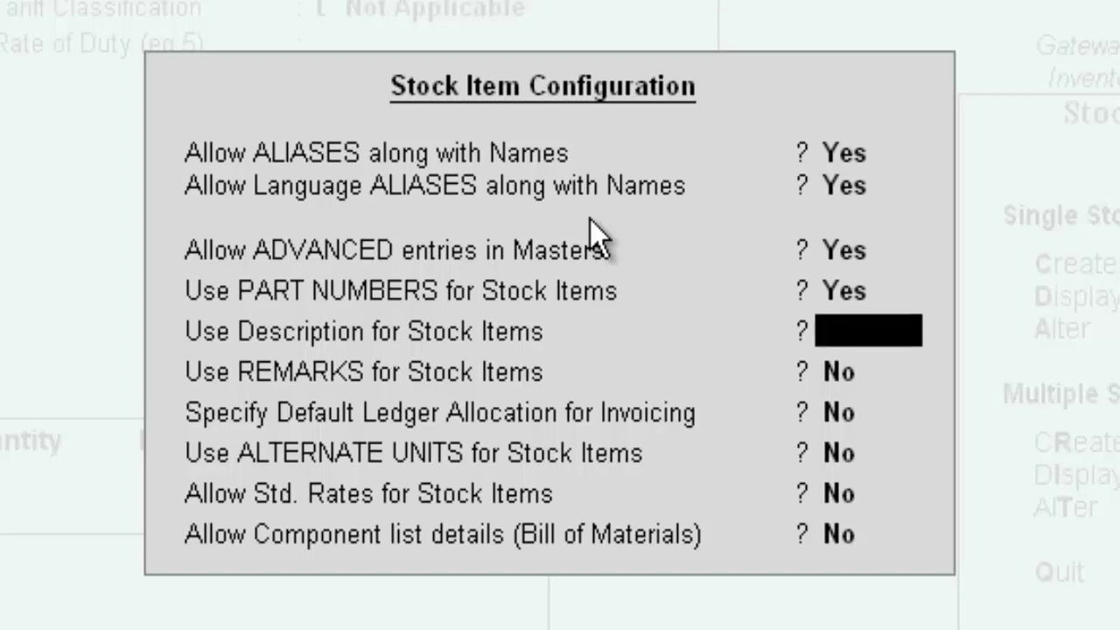
pyautogui.write('Y')
pyautogui.press('Return')
pyautogui.write('Y')
pyautogui.press('Return')
pyautogui.press('y')
pyautogui.press('Return')
pyautogui.write('Y')
pyautogui.press('Return')
pyautogui.write('Y')
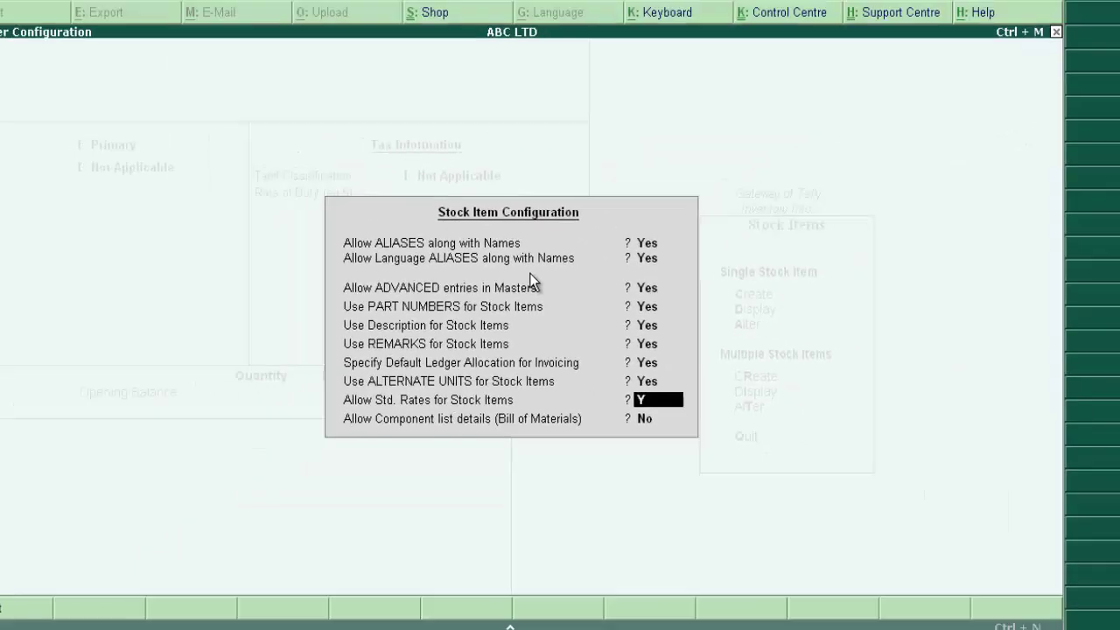
pyautogui.press('Return')
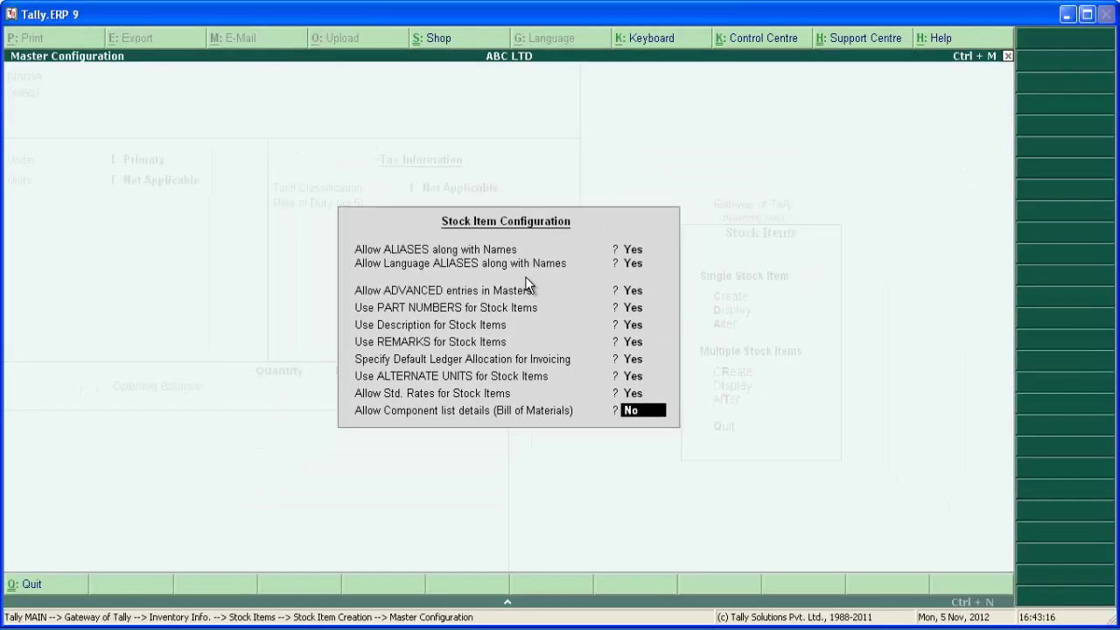
pyautogui.press('BackSpace')
pyautogui.write('N')
pyautogui.press('Return')
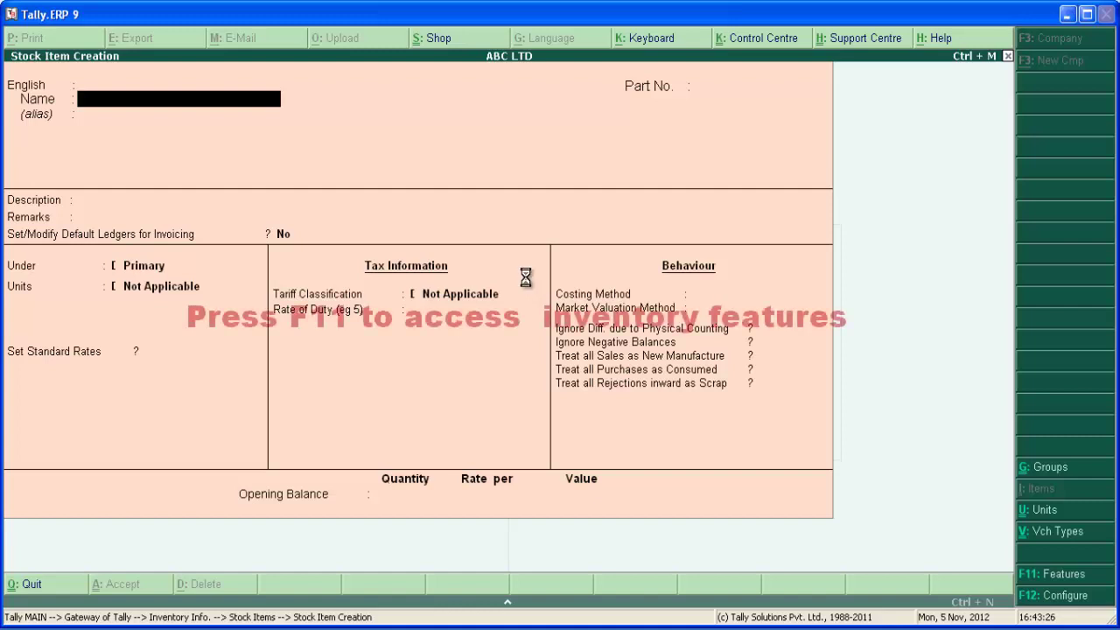
pyautogui.press('F11')
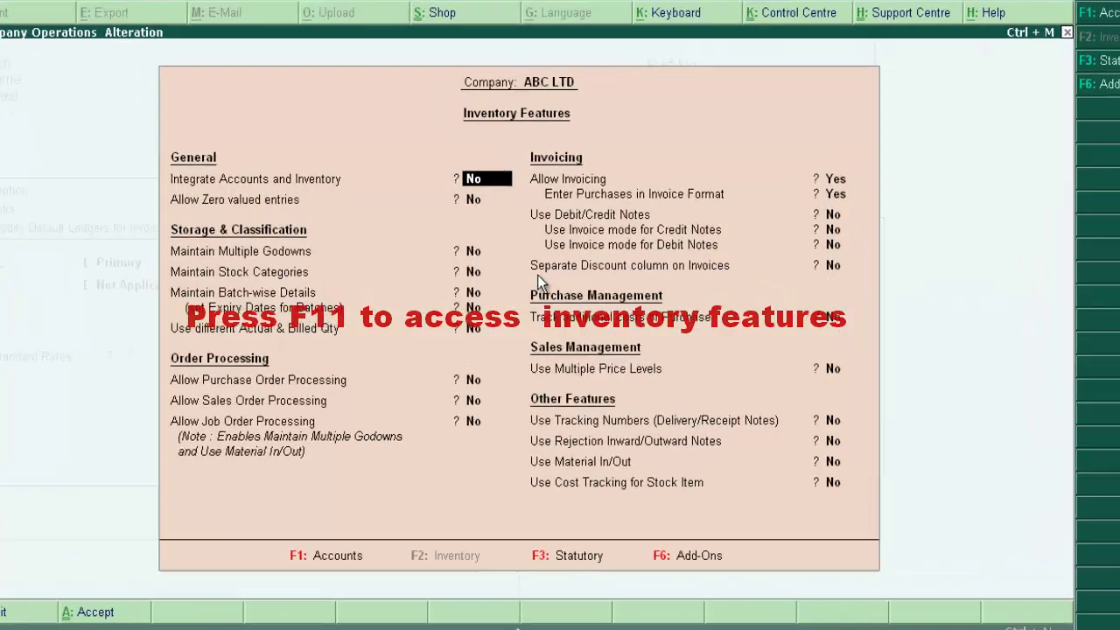
# Set multiple godowns, stock categories, batch-wise details, expiry dates and actual/billed quantities to Yes.
pyautogui.press('Return')
pyautogui.press('Return')
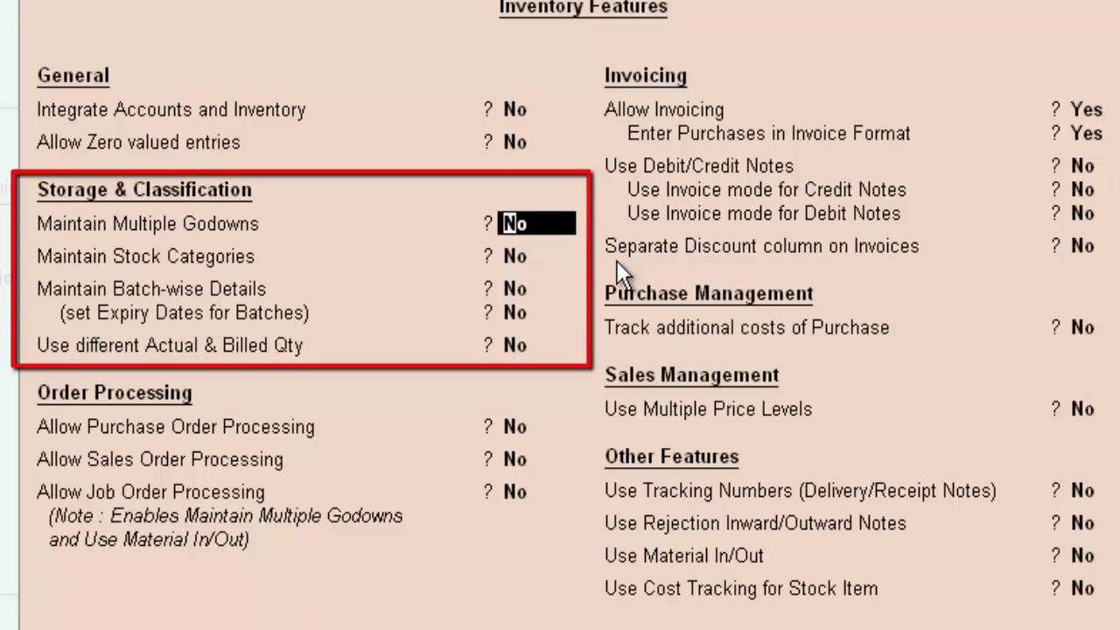
pyautogui.write('Y')
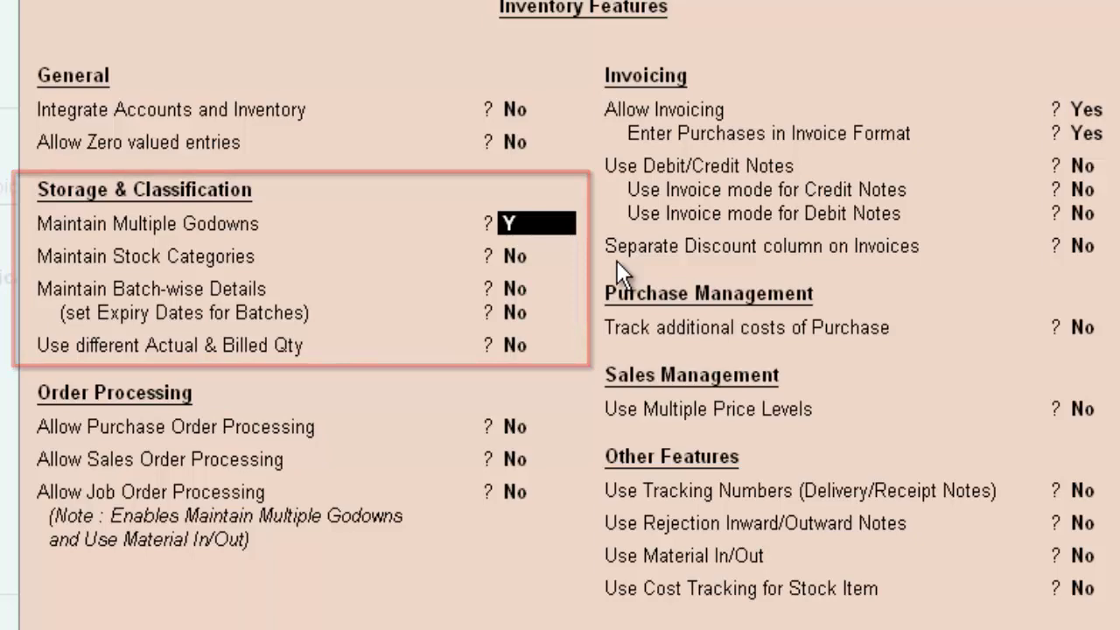
pyautogui.press('Return')
pyautogui.write('Y')
pyautogui.press('Return')
pyautogui.write('Y')
pyautogui.press('Return')
pyautogui.write('Y')
pyautogui.press('Return')
pyautogui.write('Y')
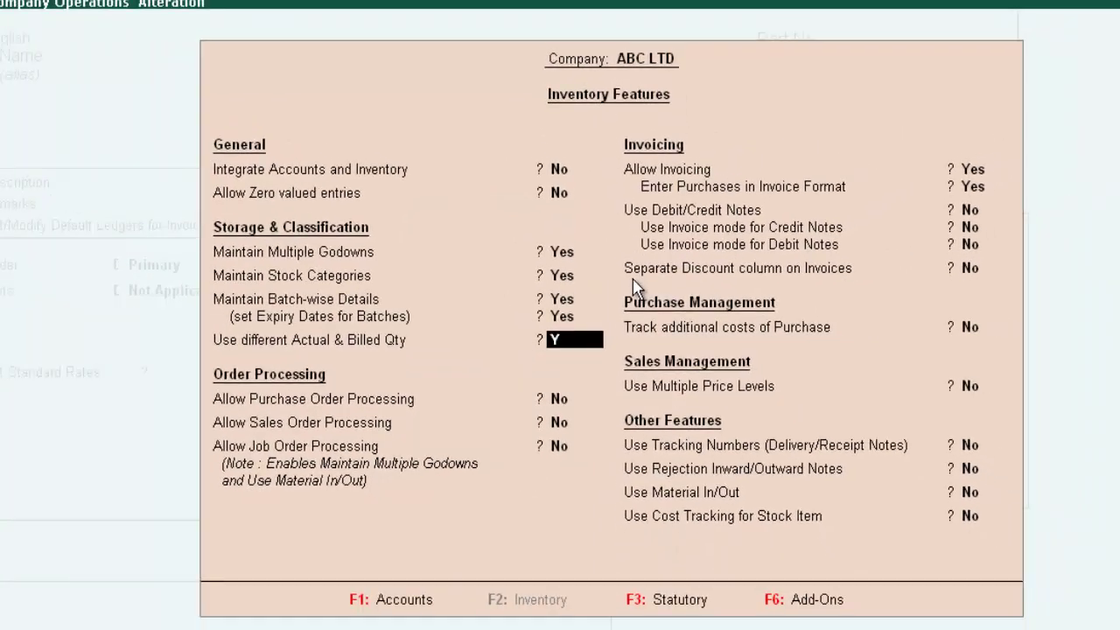
pyautogui.press('Return')
pyautogui.press('Return')
pyautogui.press('Return')
pyautogui.press('Return')
pyautogui.press('Return')
pyautogui.press('Return')
pyautogui.press('Return')
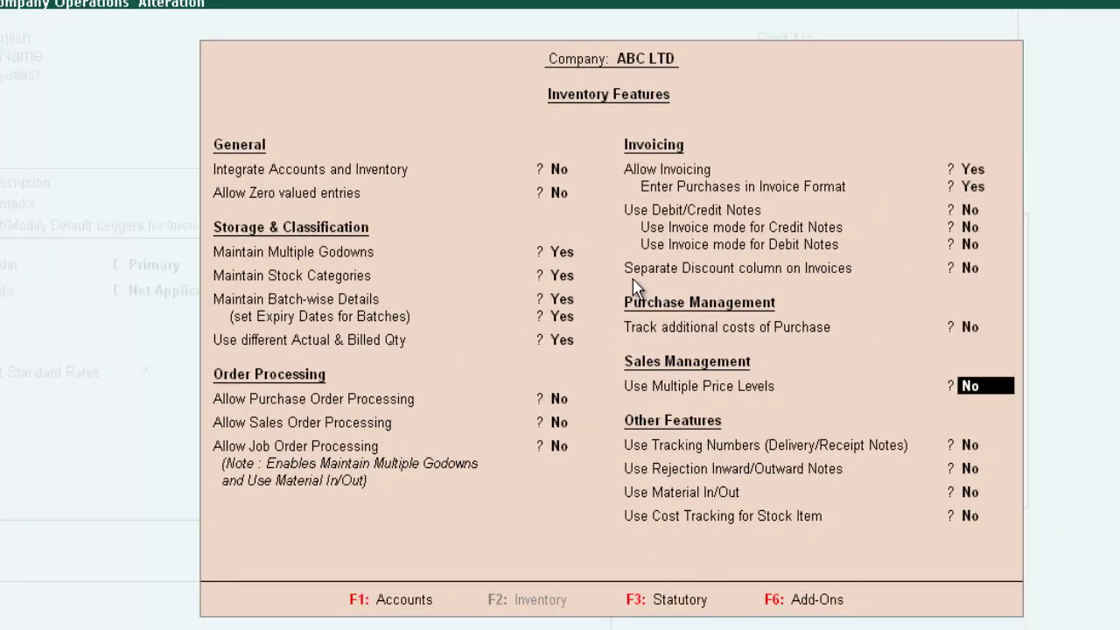
pyautogui.press('Return')
pyautogui.press('Return')
pyautogui.press('Return')
pyautogui.press('Return')
pyautogui.press('Return')
pyautogui.press('Return')
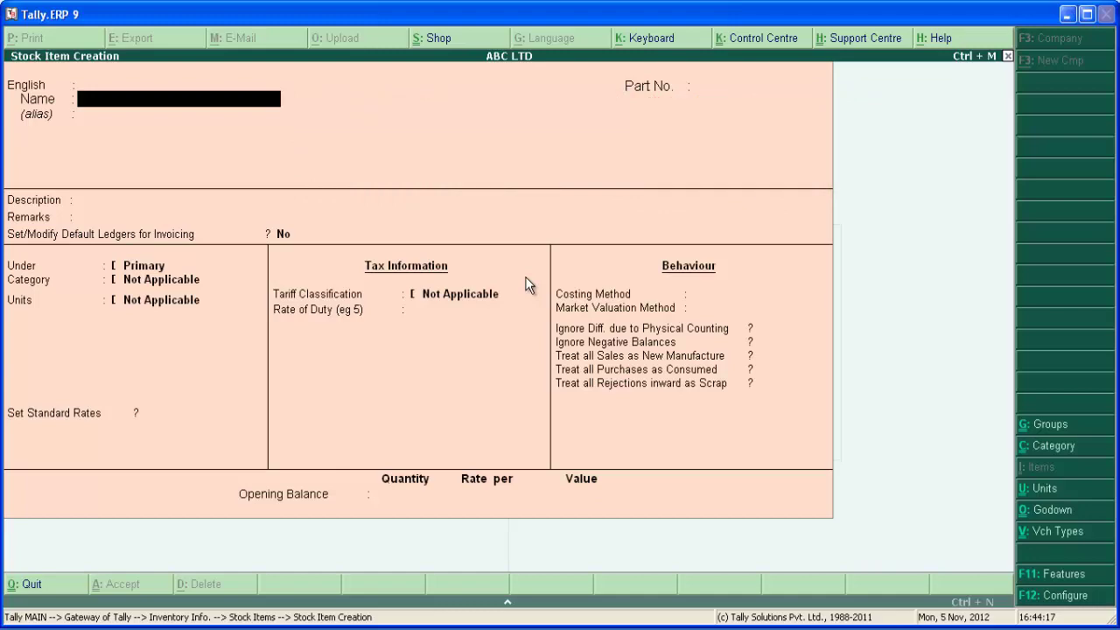
# Enter name CHAIR 3 SEATER, part number 565 and description NILKAMAL CHAIR, skipping language.
pyautogui.write('CHR')
pyautogui.press('BackSpace')
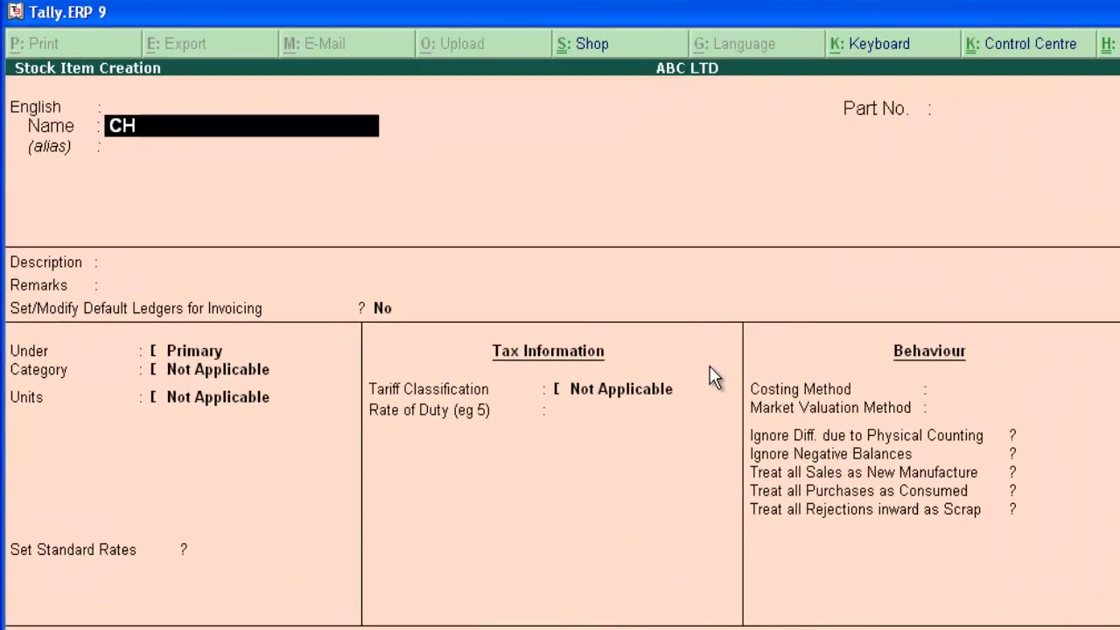
pyautogui.write('AIR')
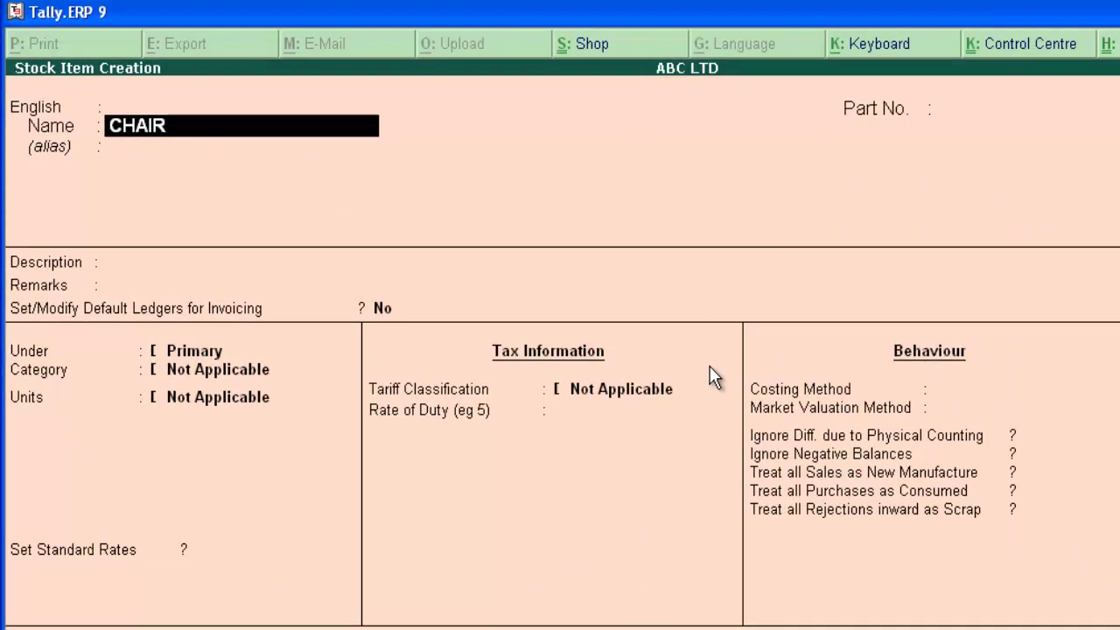
pyautogui.write(' 3 SEATER')
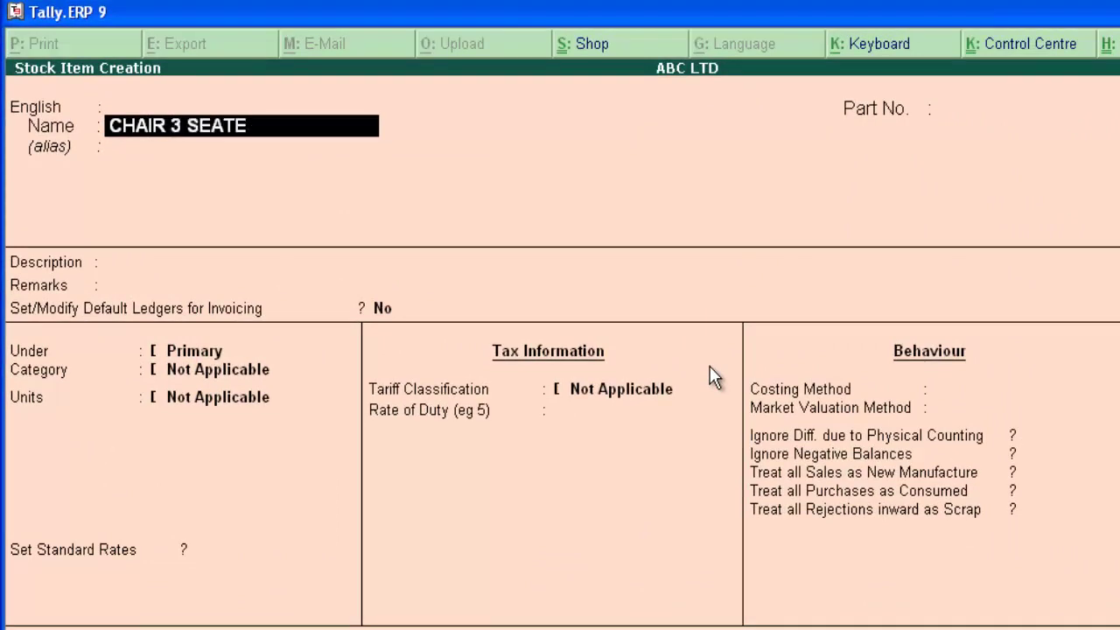
pyautogui.press('Return')
pyautogui.press('Return')
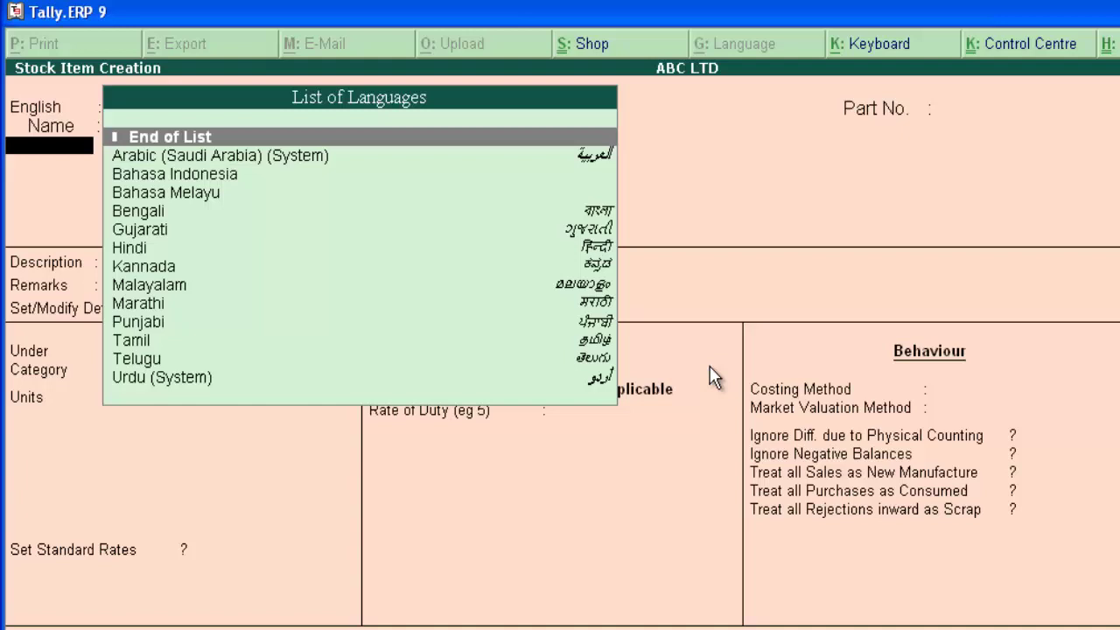
pyautogui.press('Return')
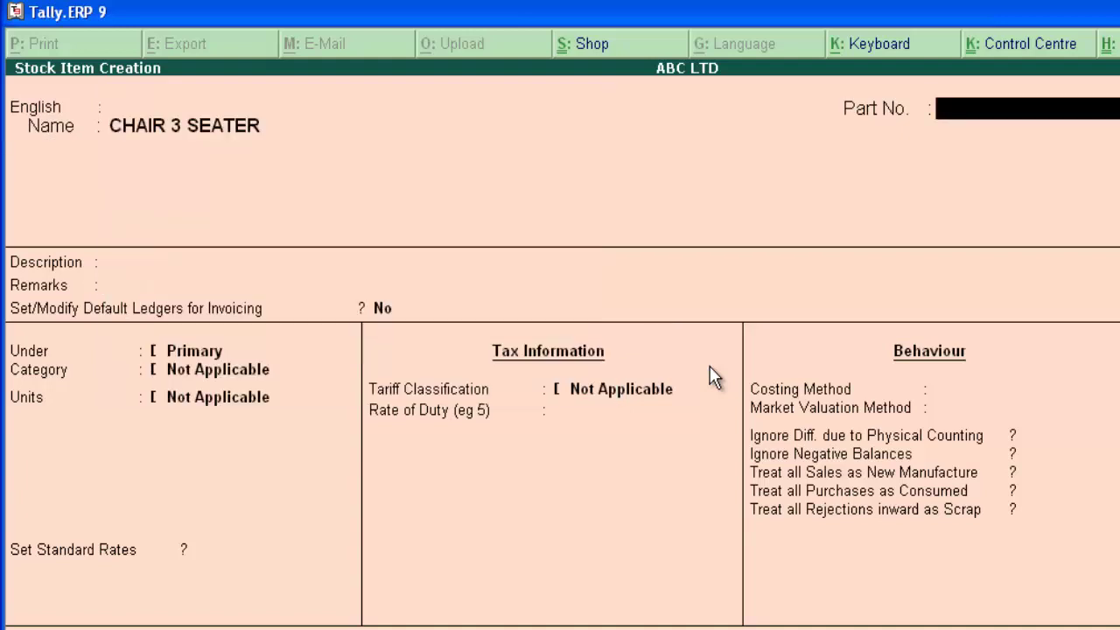
pyautogui.write('565')
pyautogui.press('Return')
pyautogui.press('Return')
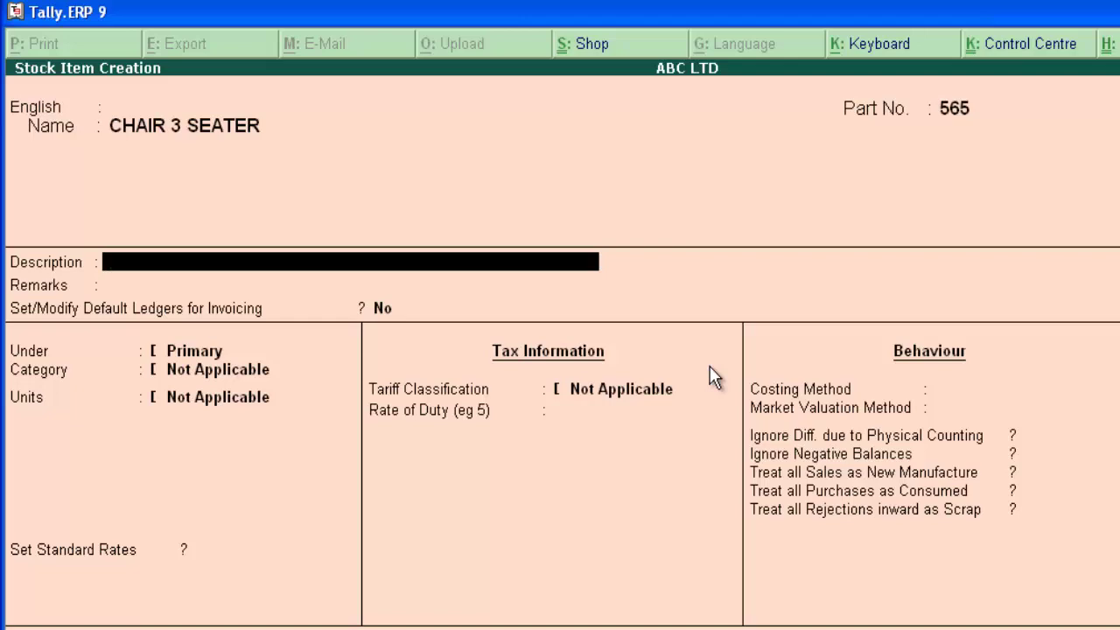
pyautogui.write('NILKAMAL CHAIR')
pyautogui.press('Return')
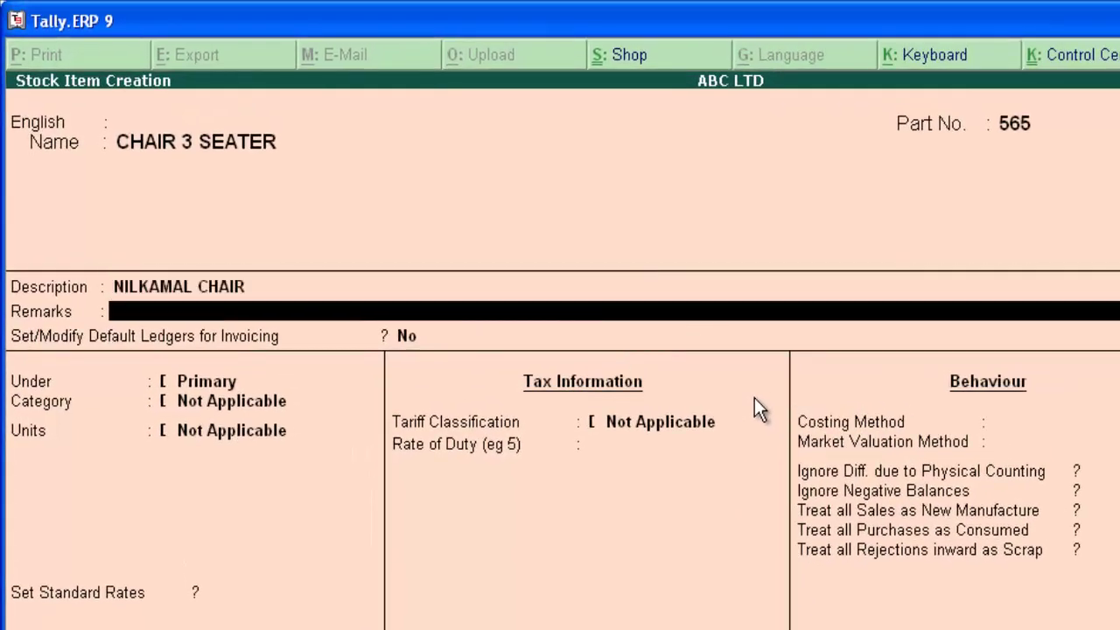
pyautogui.press('Return')
pyautogui.press('Return')
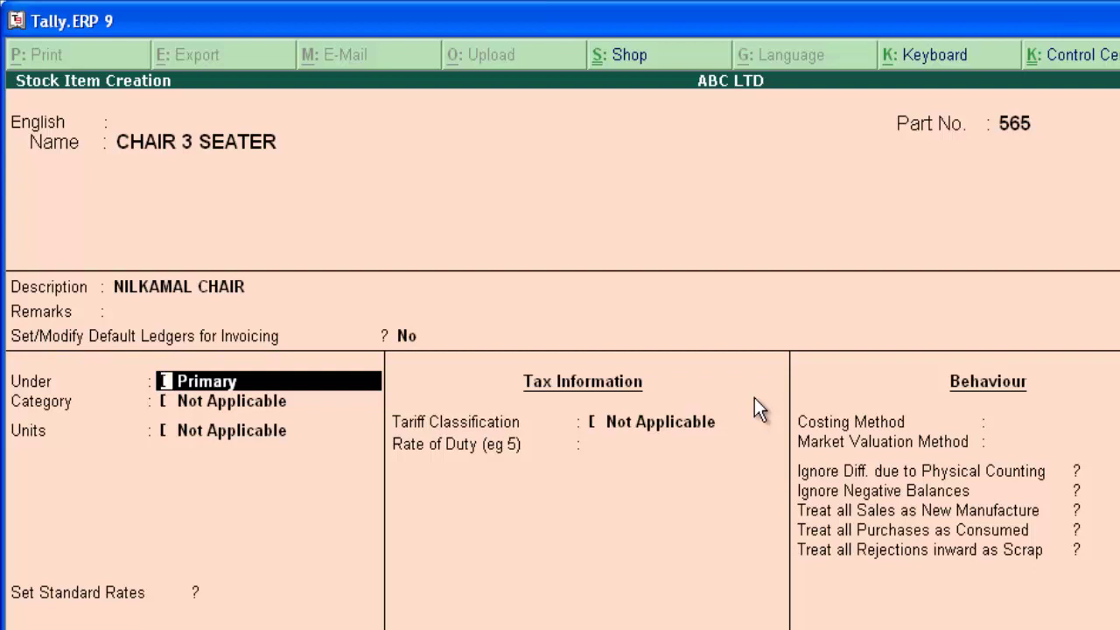
# Place CHAIR 3 SEATER under Chair with unit pcs and no alternate unit, then save.
pyautogui.write('Chair')
pyautogui.press('Return')
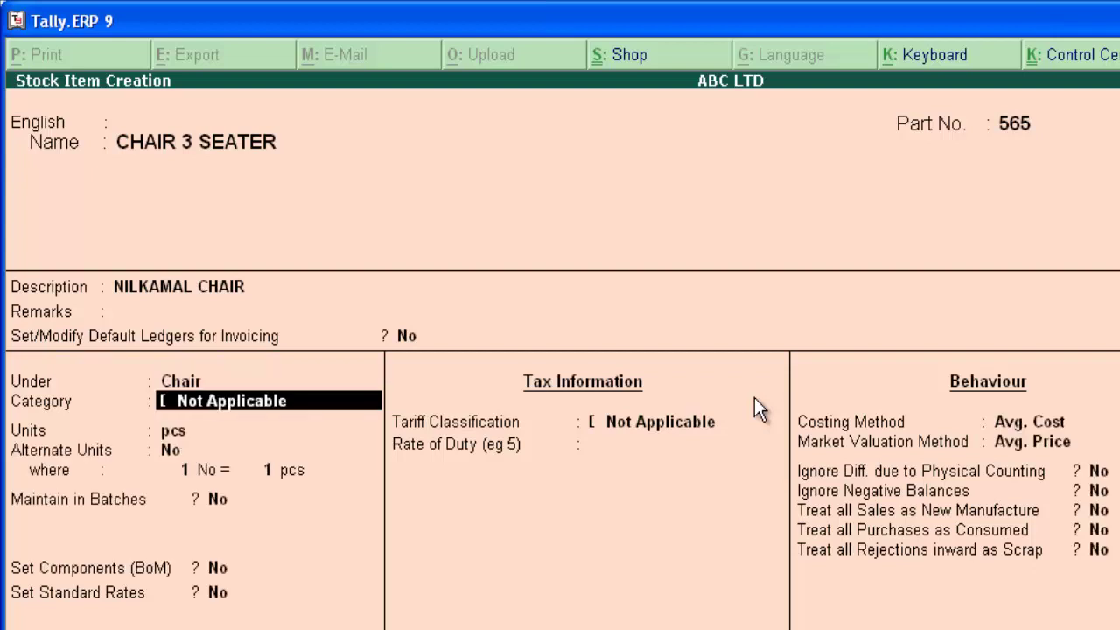
pyautogui.press('Return')
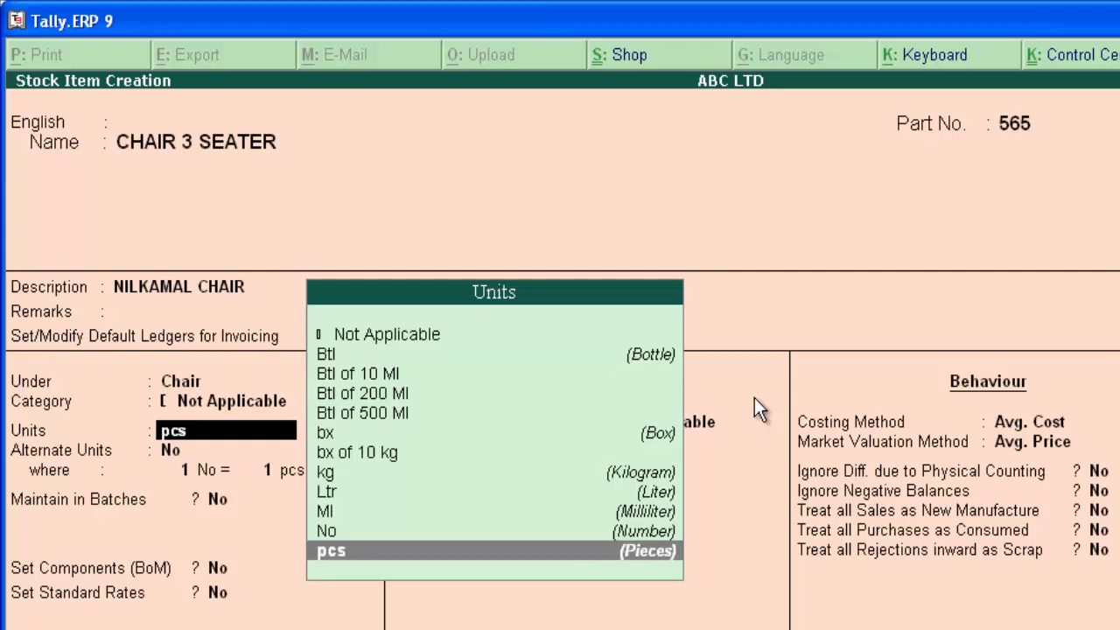
pyautogui.press('Return')
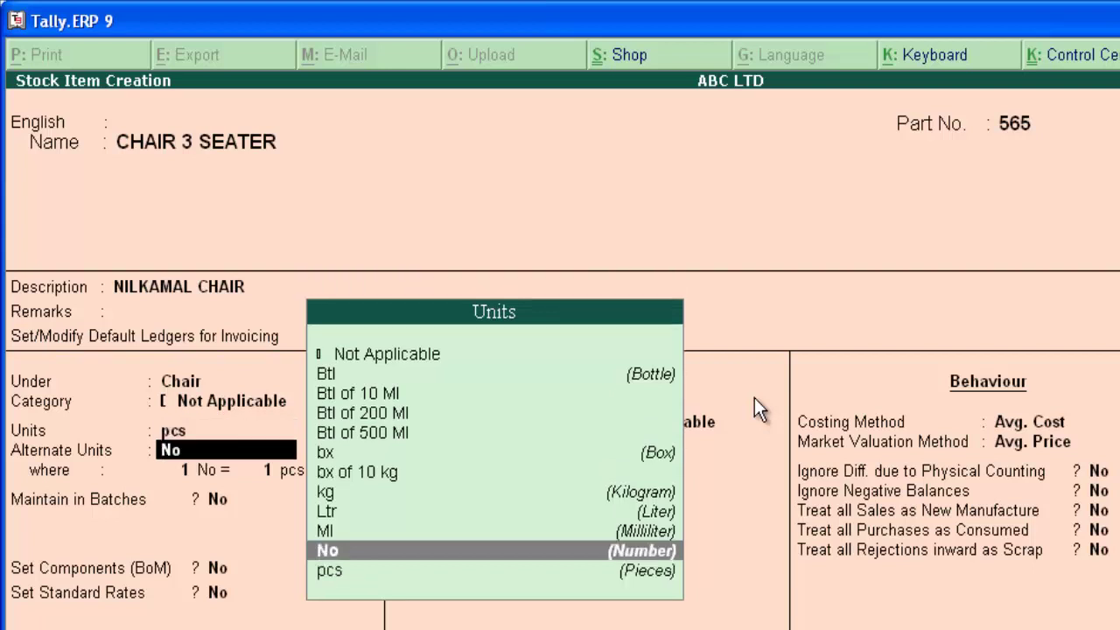
pyautogui.press('Return')
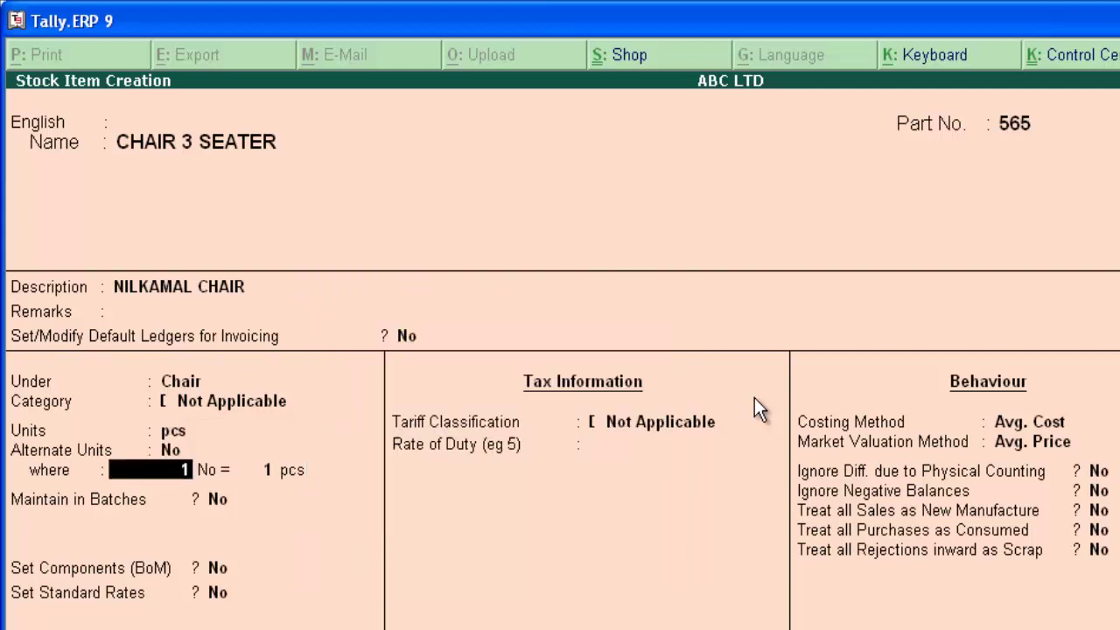
pyautogui.press('Return')
pyautogui.press('Return')
pyautogui.press('Return')
pyautogui.press('Return')
pyautogui.press('Return')
pyautogui.press('Return')
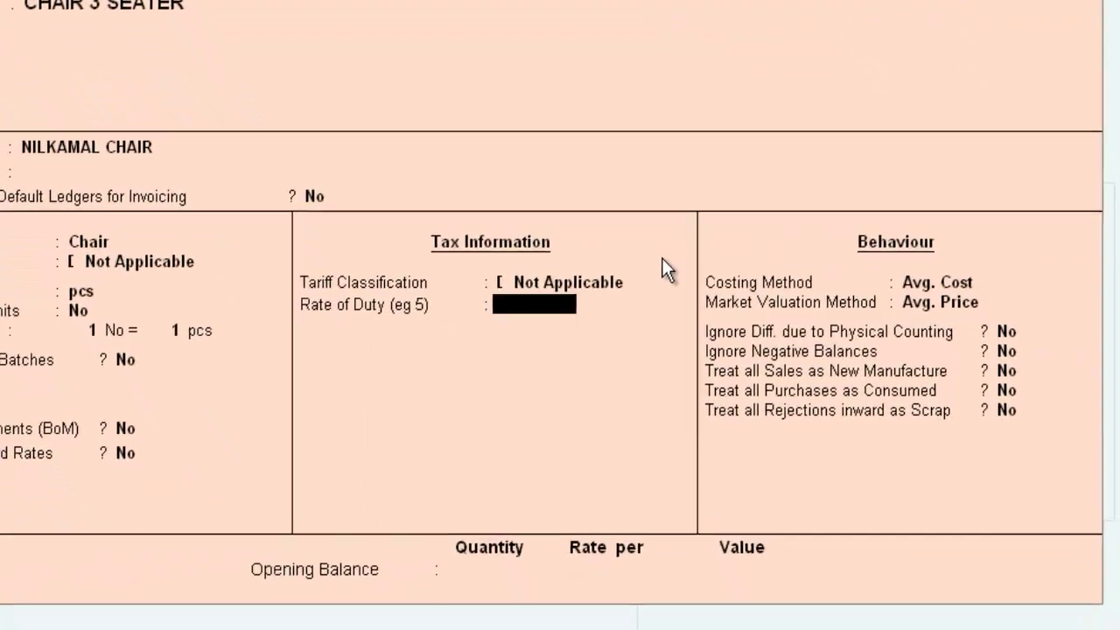
pyautogui.press('Return')
pyautogui.press('Return')
pyautogui.press('Return')
pyautogui.press('Return')
pyautogui.press('Return')
pyautogui.press('Return')
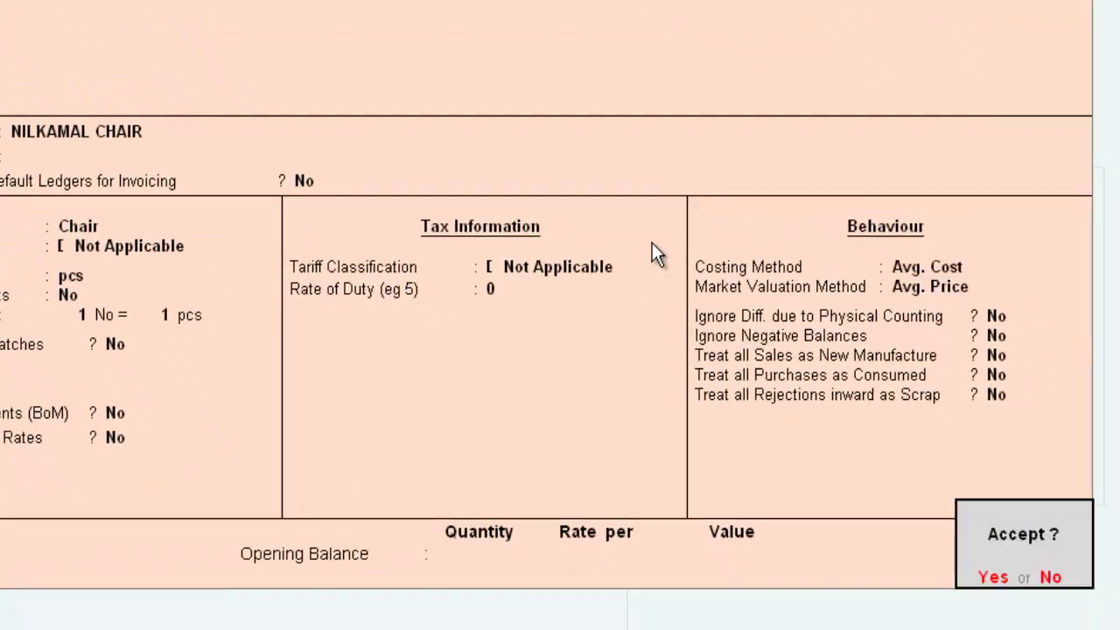
pyautogui.press('Return')
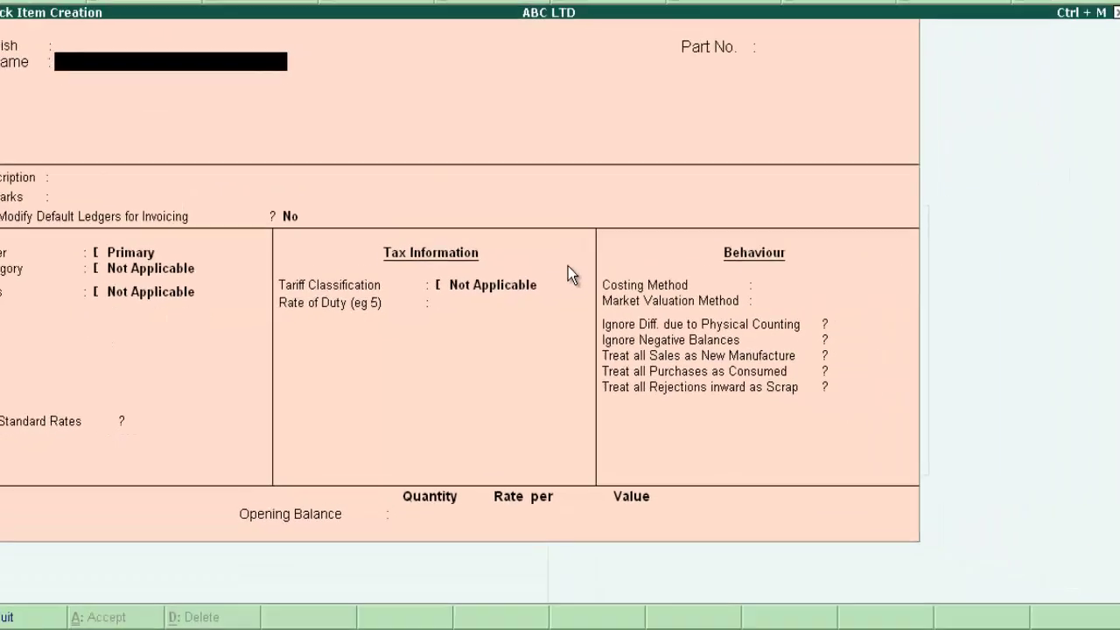